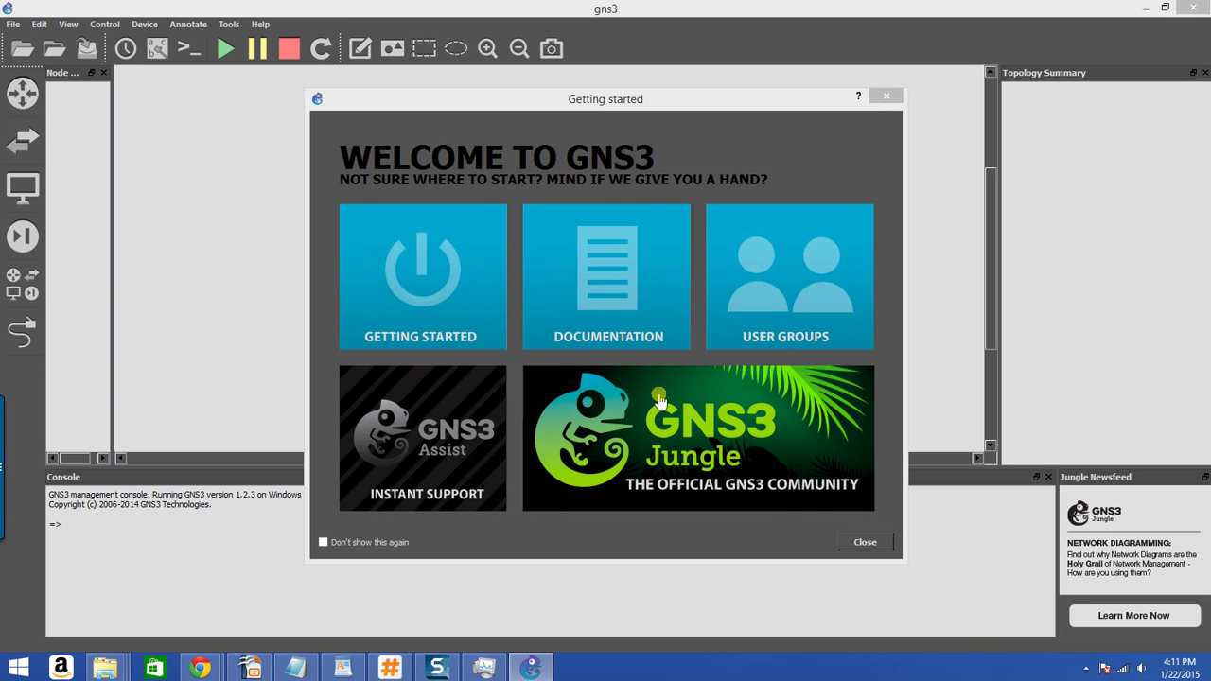
Dismiss the welcome window and the new project dialog without creating a project.
left_click(864, 542)
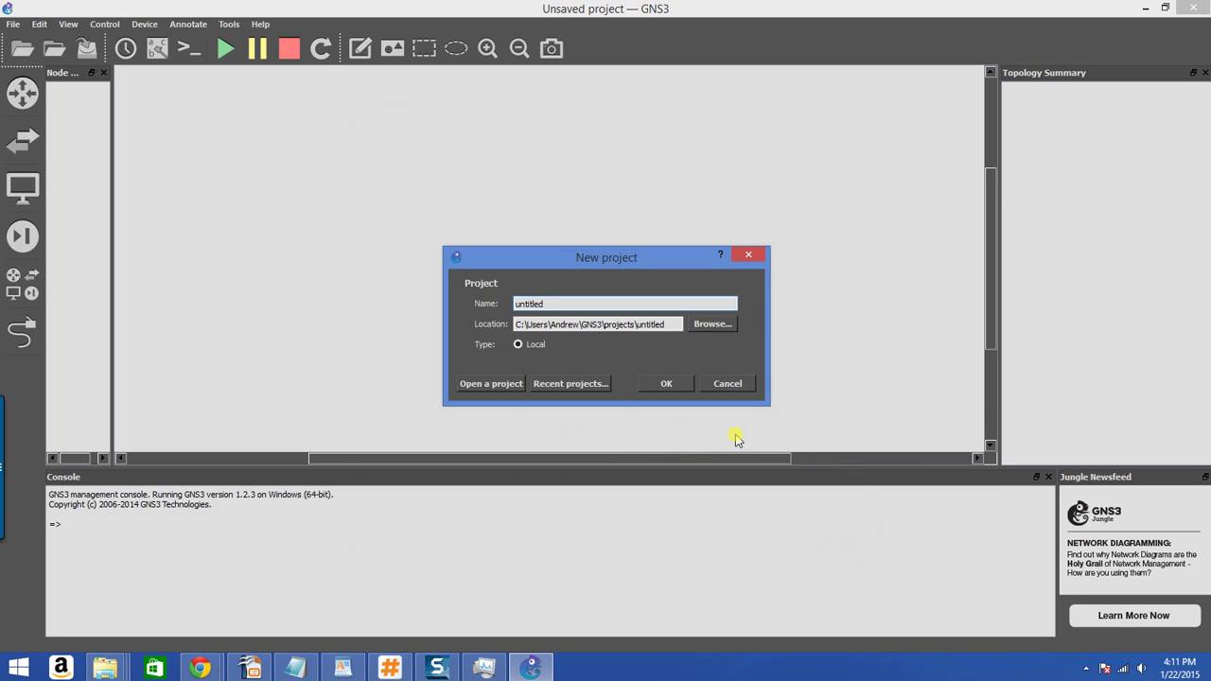
left_click(726, 383)
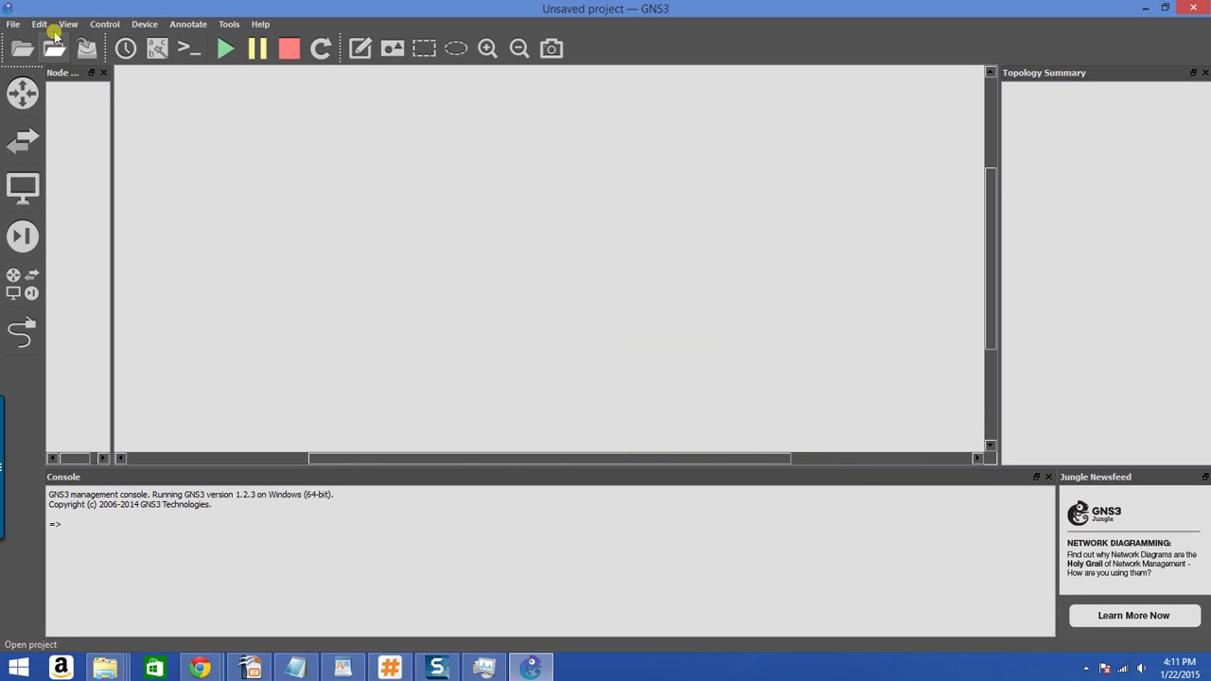
Set the interface style to Legacy in the general preferences and save the change.
left_click(39, 24)
left_click(62, 85)
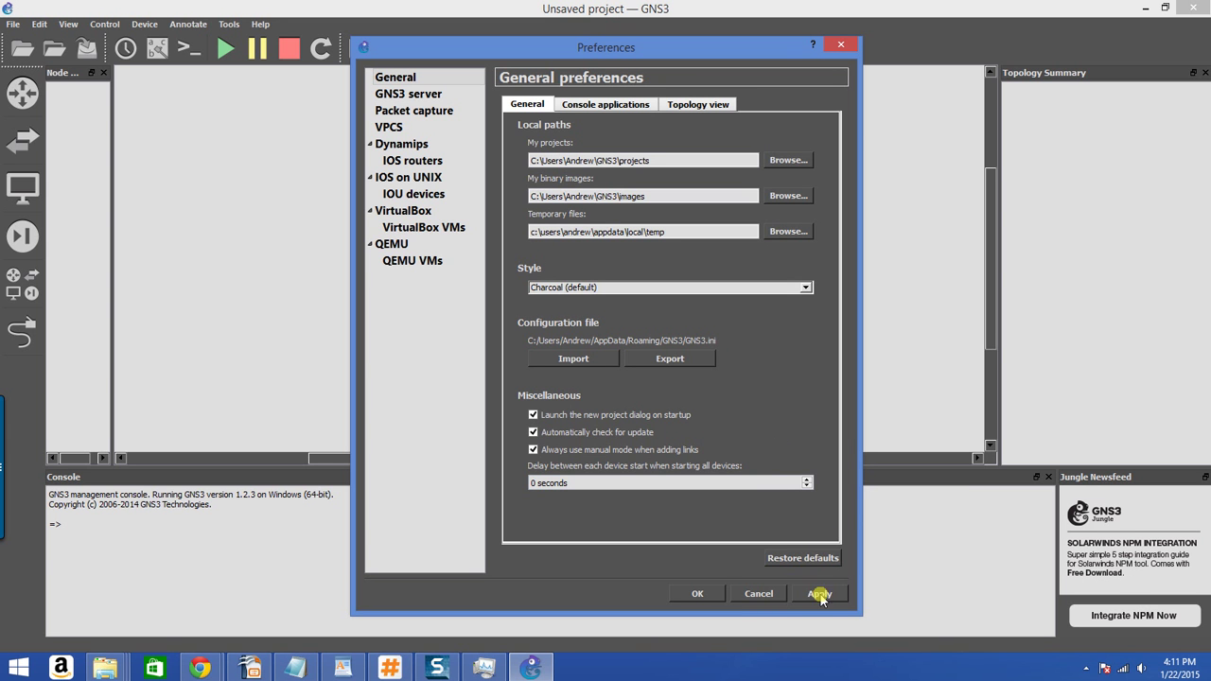
left_click(695, 593)
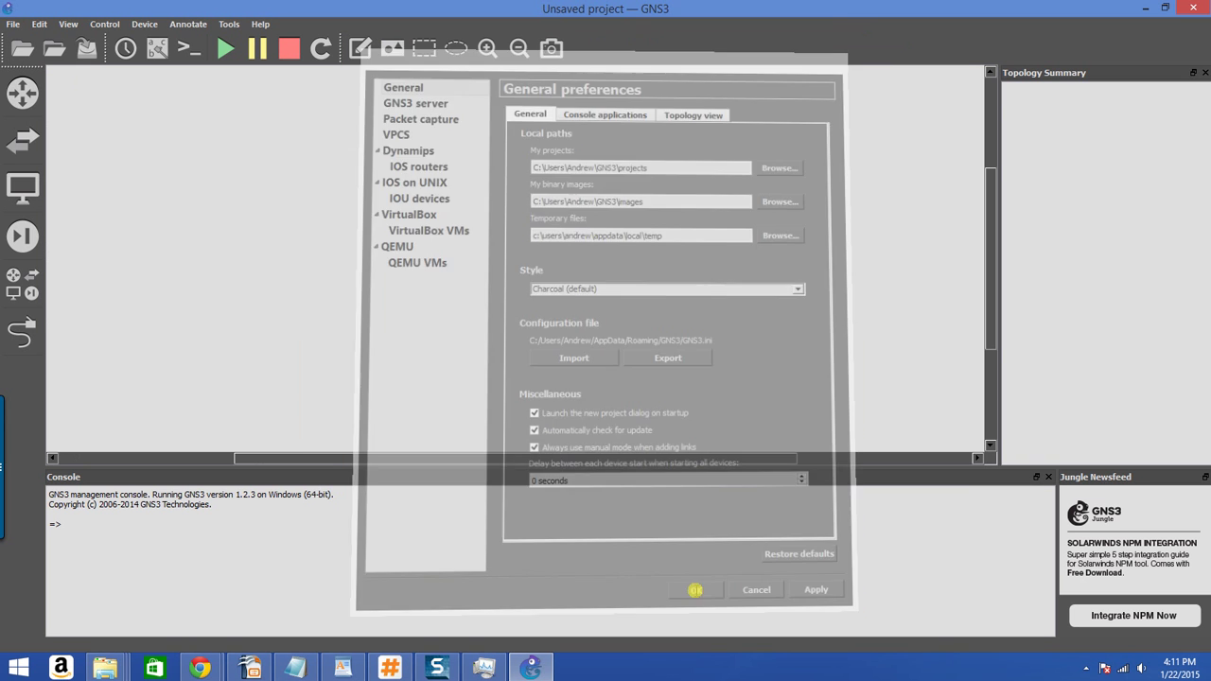
left_click(39, 26)
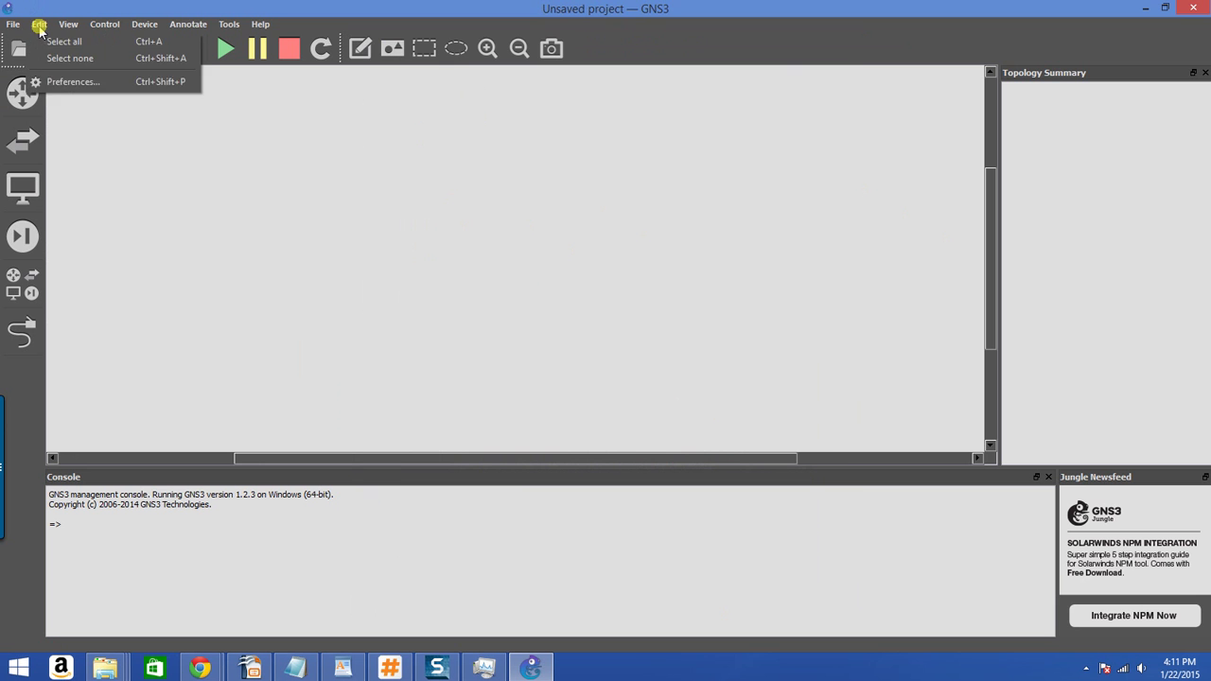
left_click(54, 81)
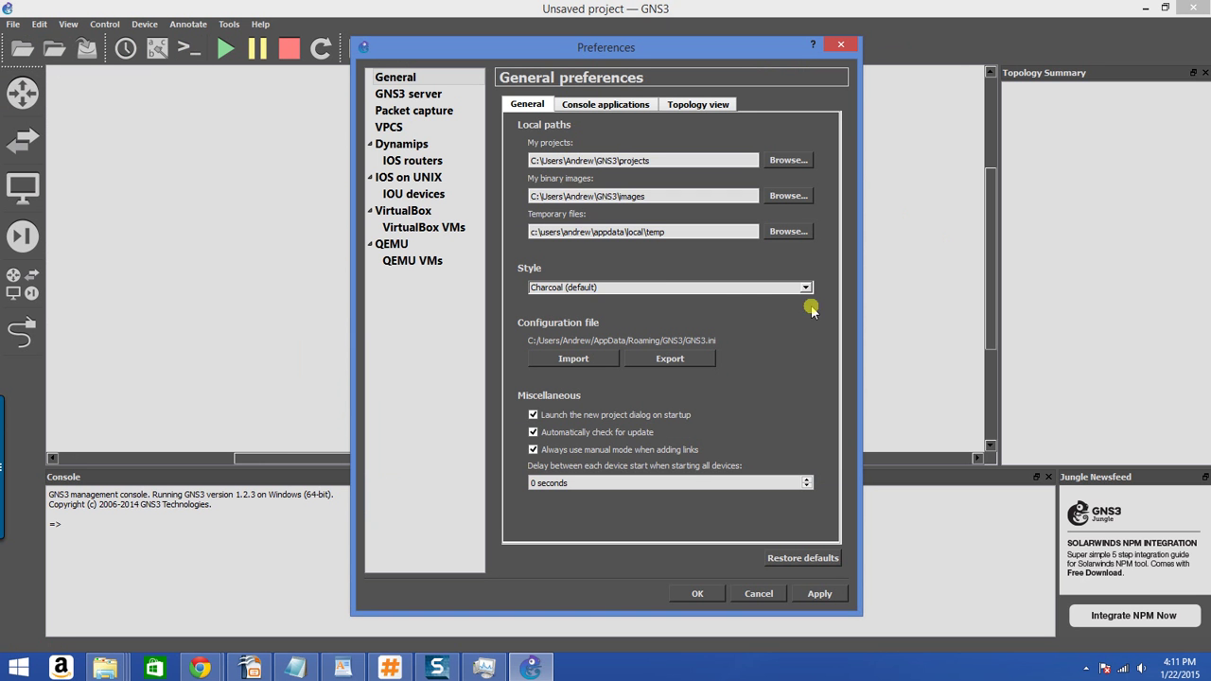
left_click(805, 288)
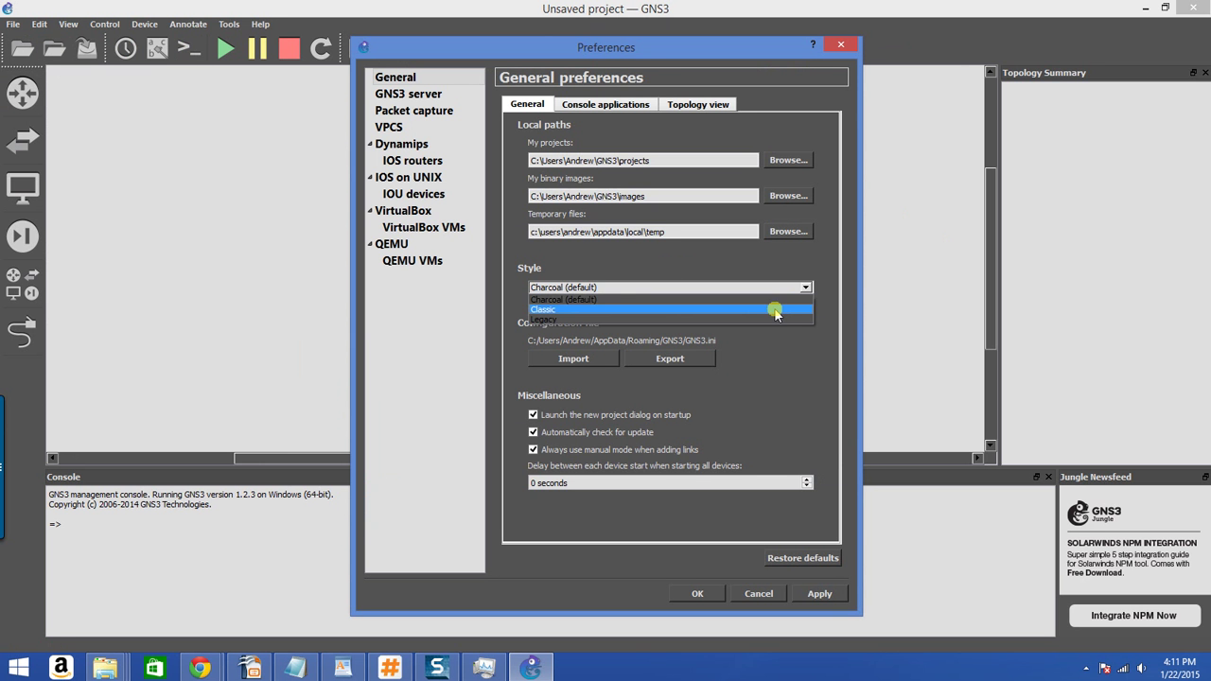
left_click(776, 317)
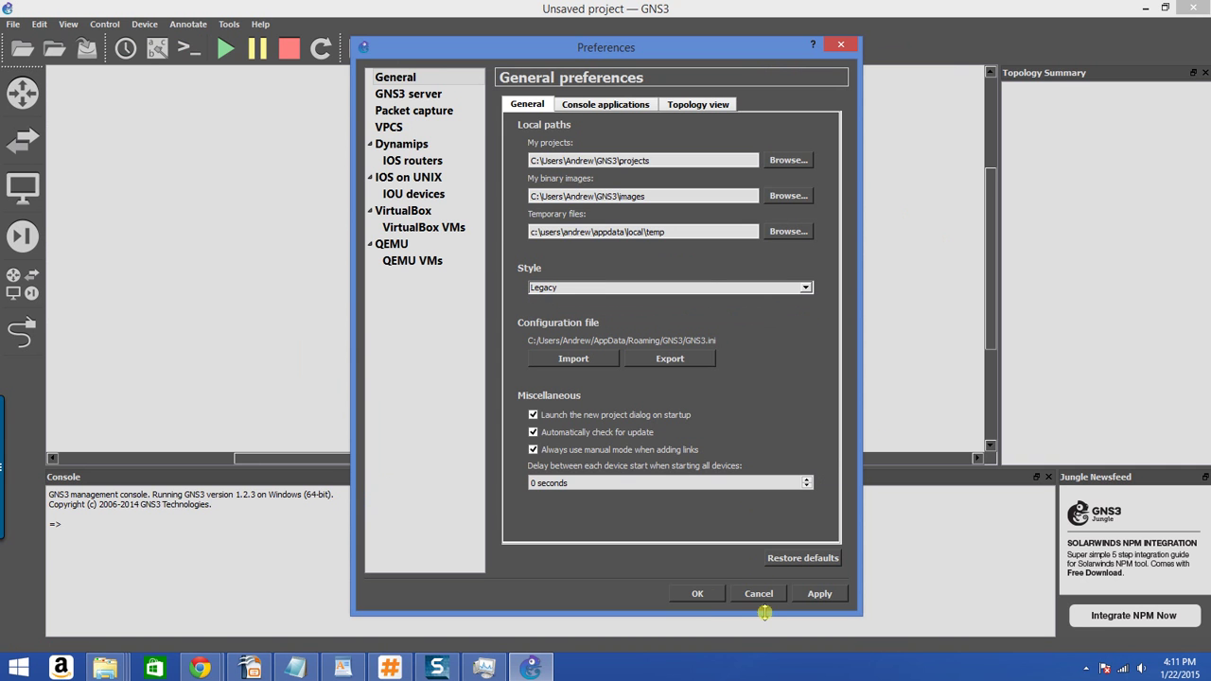
left_click(701, 594)
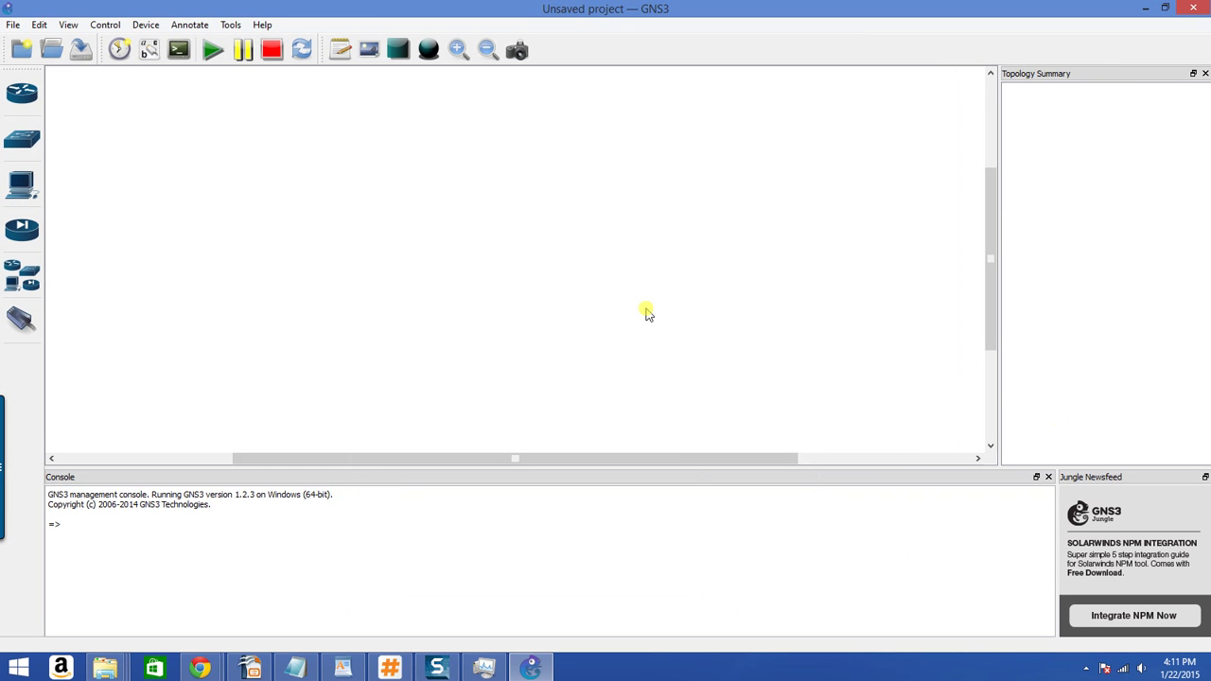
Look through the available router and switch devices.
left_click(22, 93)
left_click(15, 143)
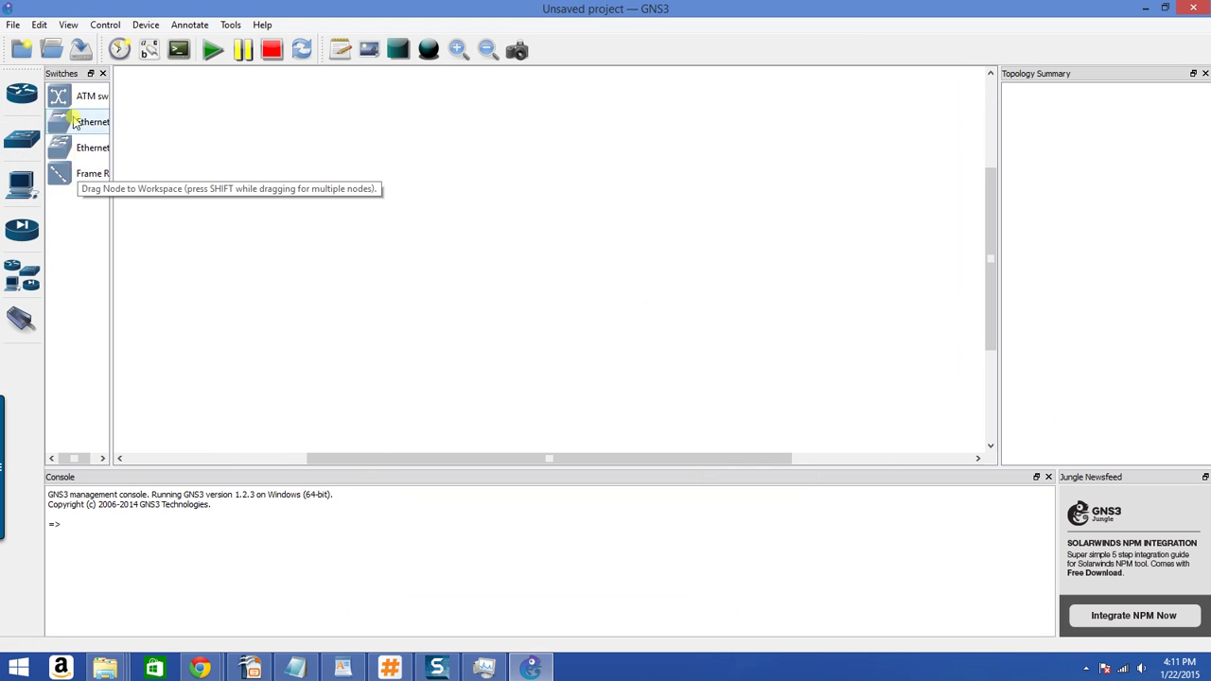
left_click(19, 92)
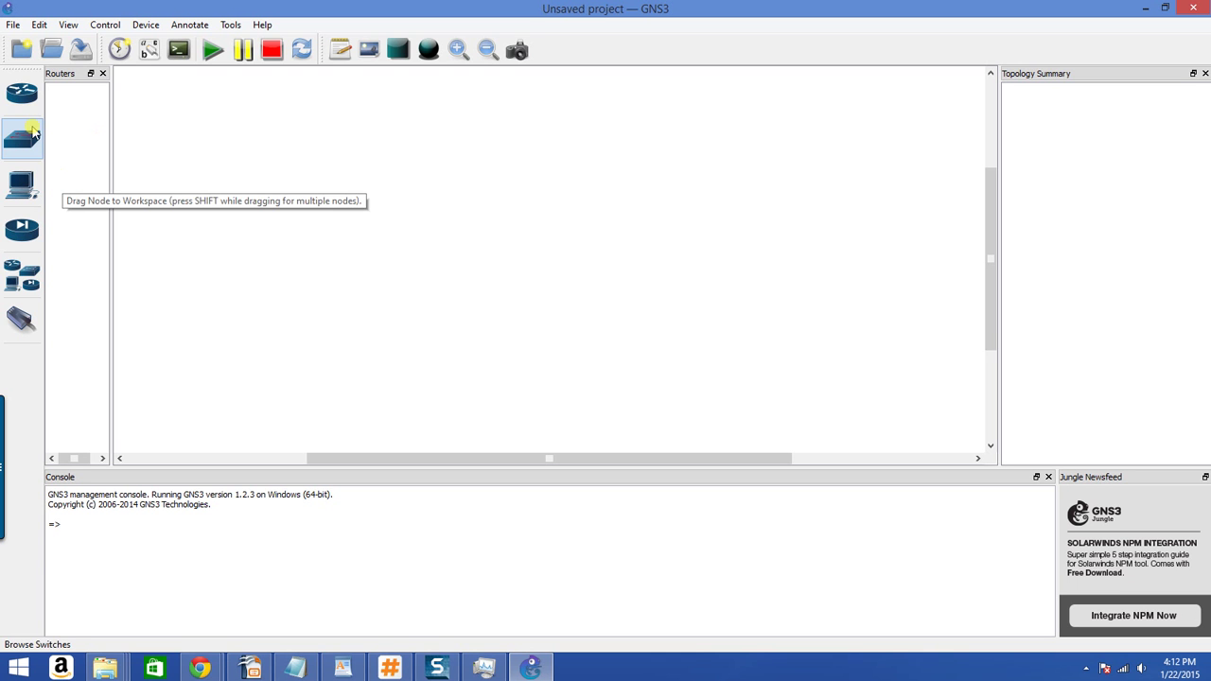
Begin a new IOS router in the preferences using the image c3725-adventerprisek9-mz.124-15.T10.image.
left_click(39, 24)
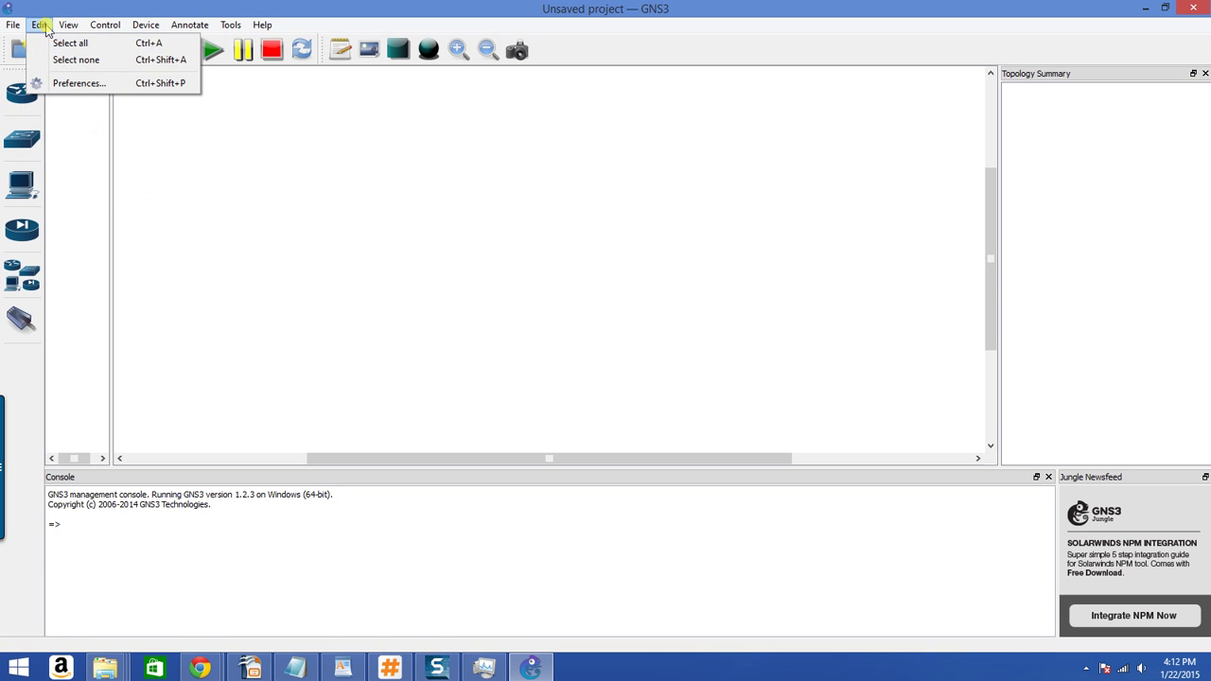
left_click(80, 83)
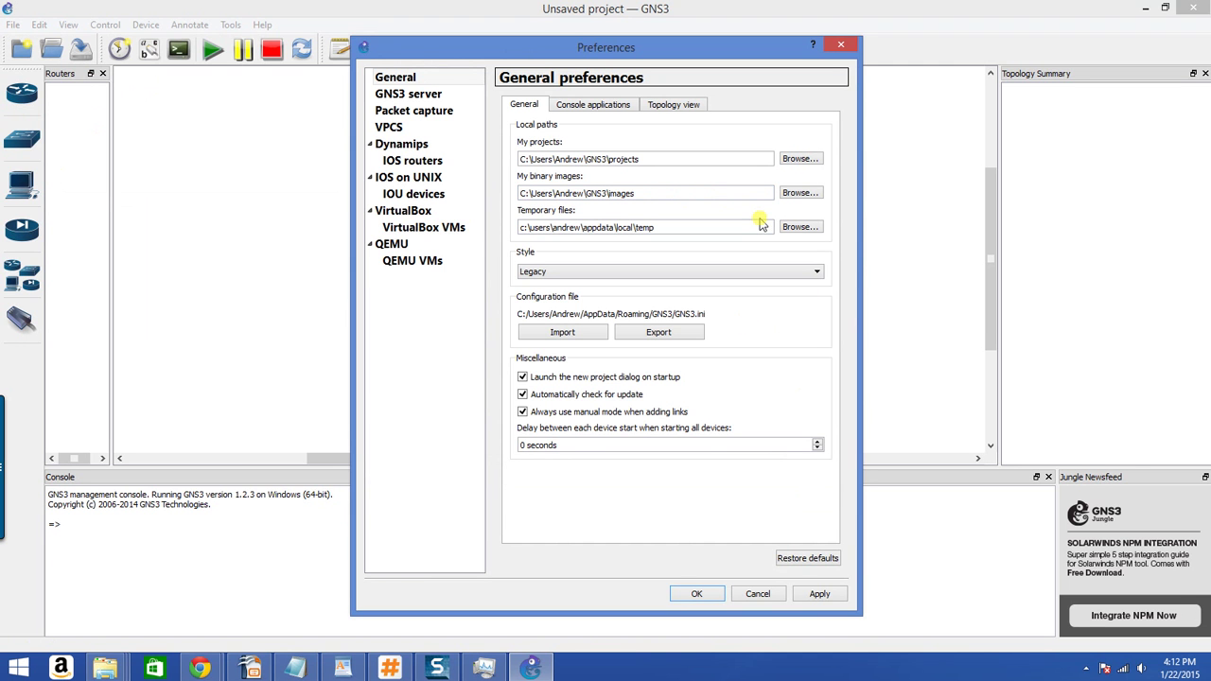
left_click(411, 163)
left_click(693, 560)
left_click(840, 243)
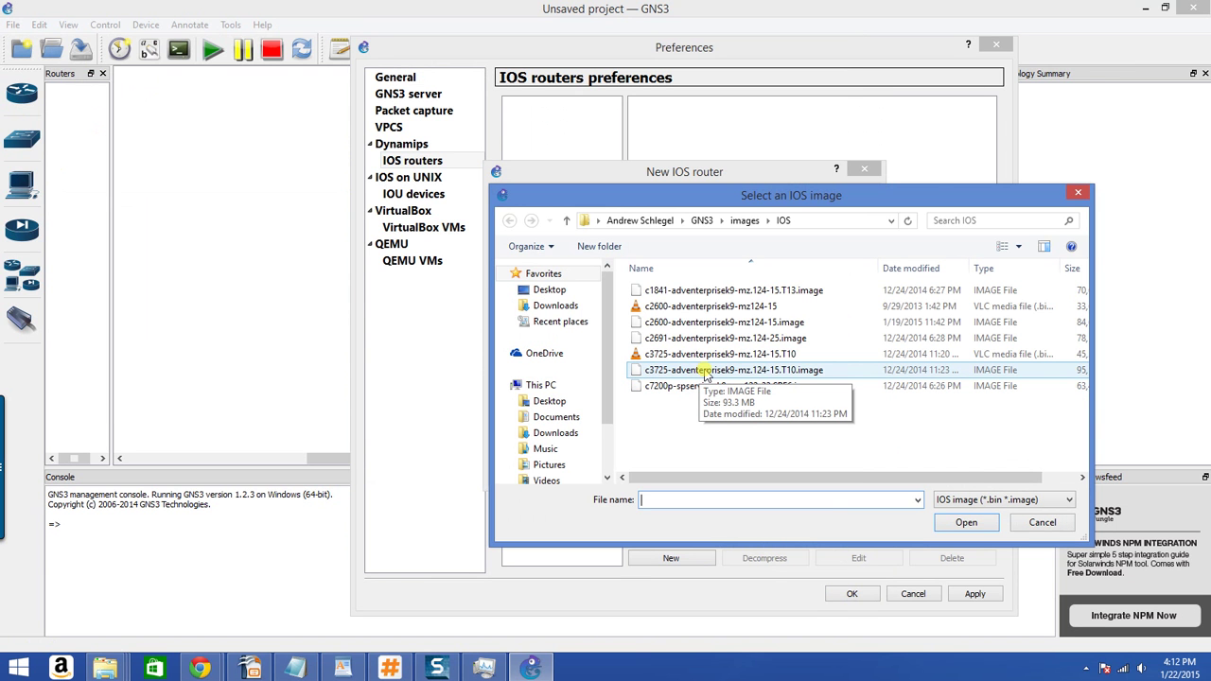
left_click(750, 371)
left_click(967, 523)
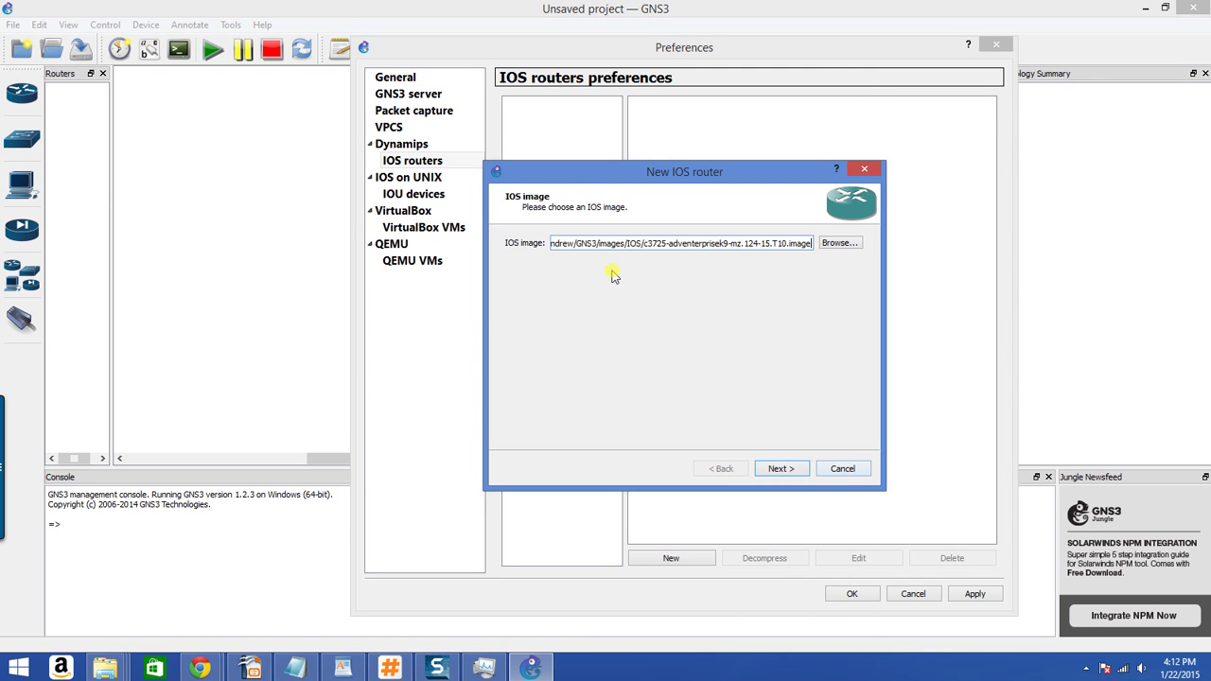
left_click(781, 469)
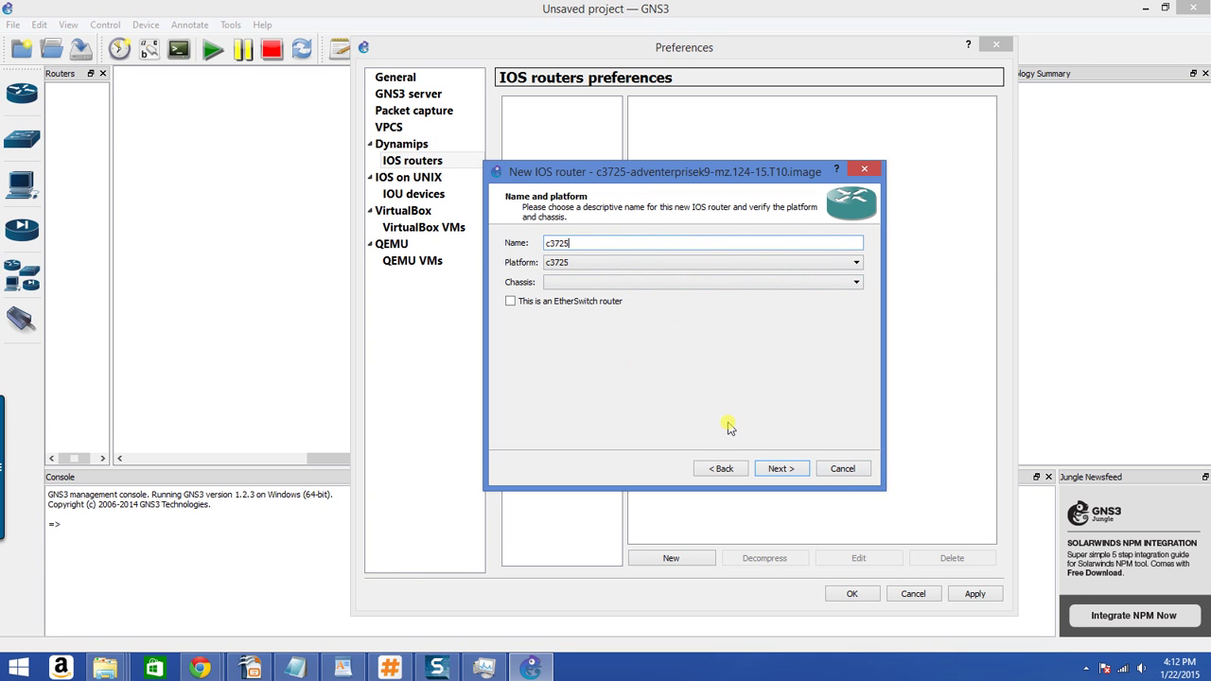
Keep the c3725 name and platform and 128 MiB default RAM, and assign the NM-16ESW adapter to slot 1.
left_click(791, 470)
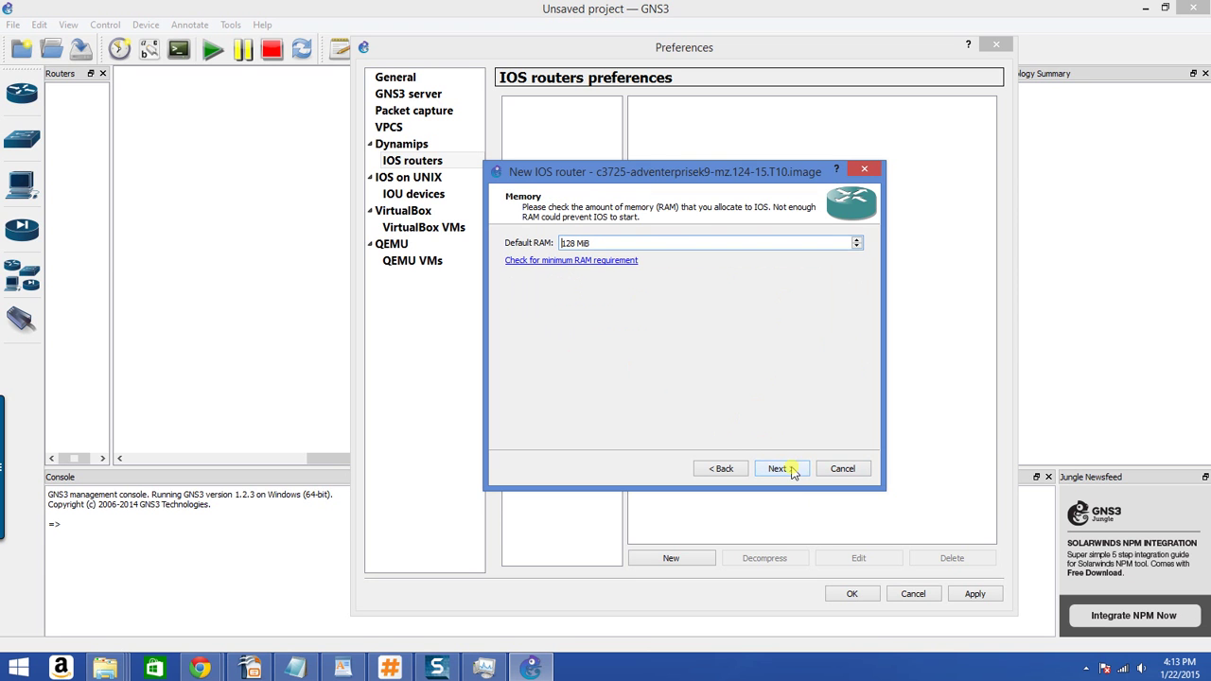
left_click(786, 468)
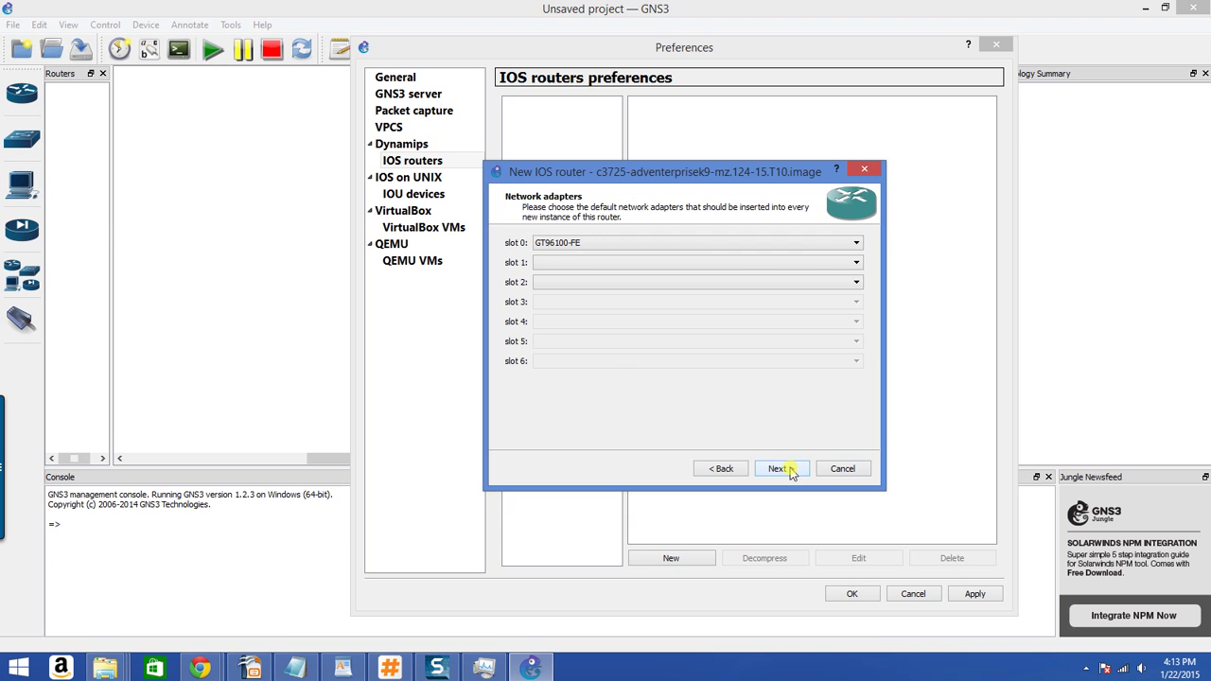
left_click(858, 262)
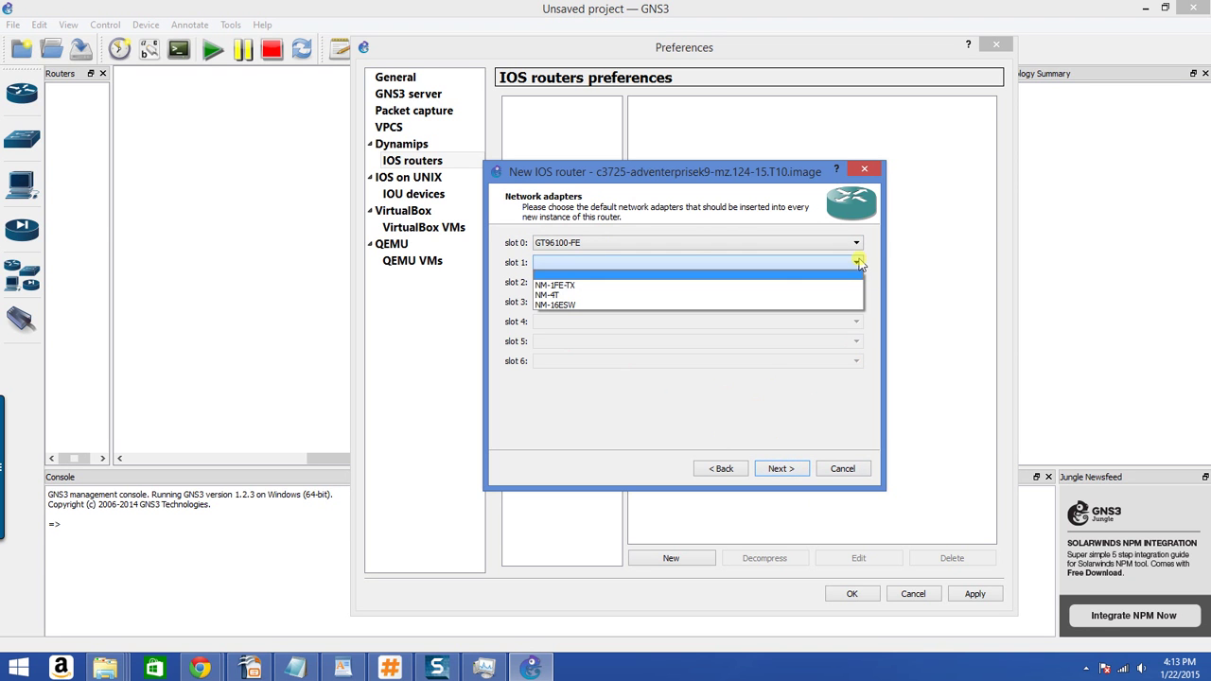
left_click(695, 307)
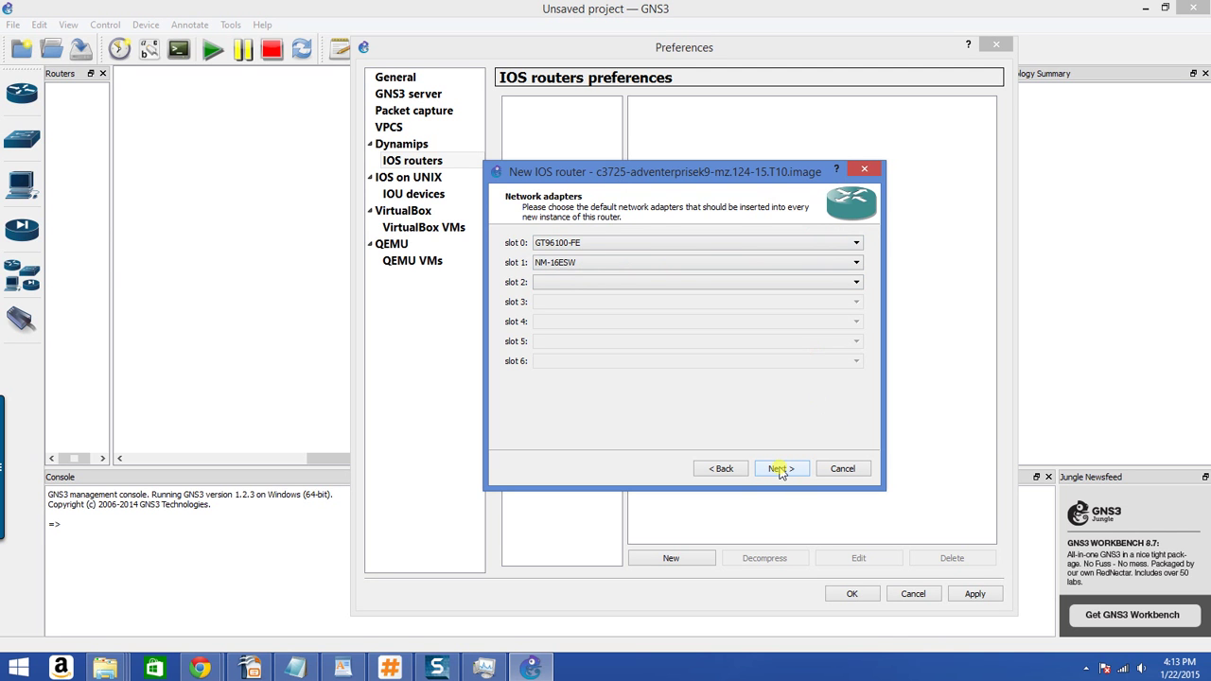
left_click(779, 469)
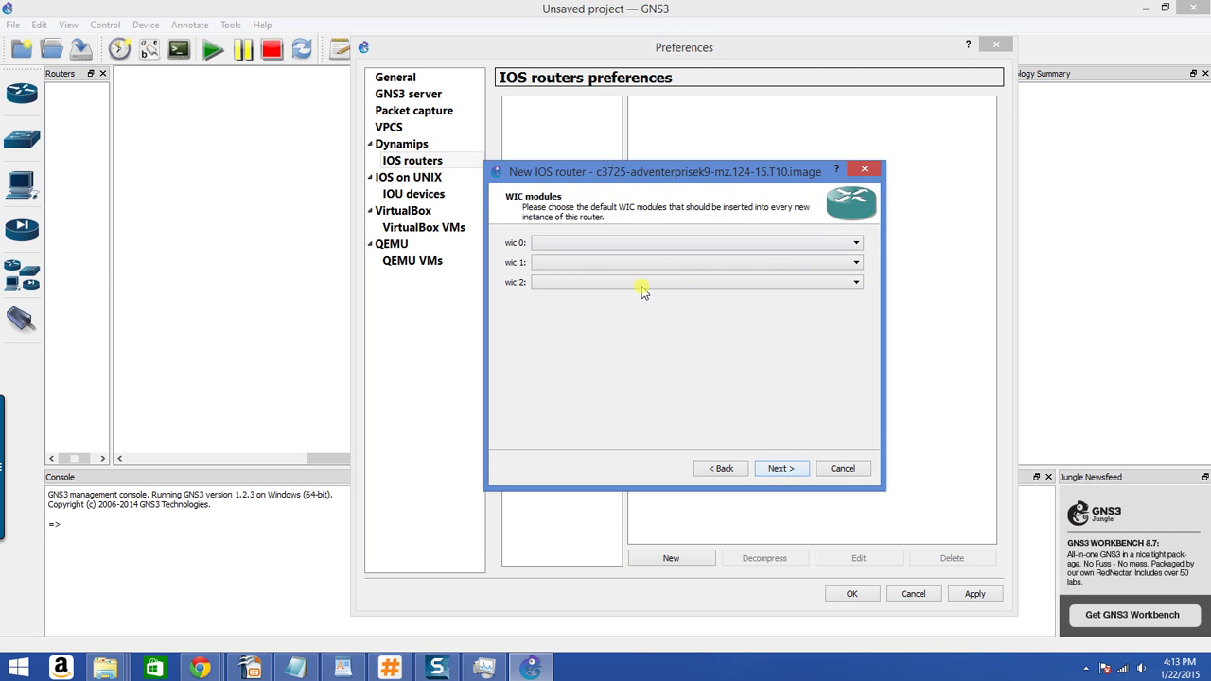
Finish the c3725 router definition with no WIC modules or Idle-PC value and save the preferences.
left_click(785, 470)
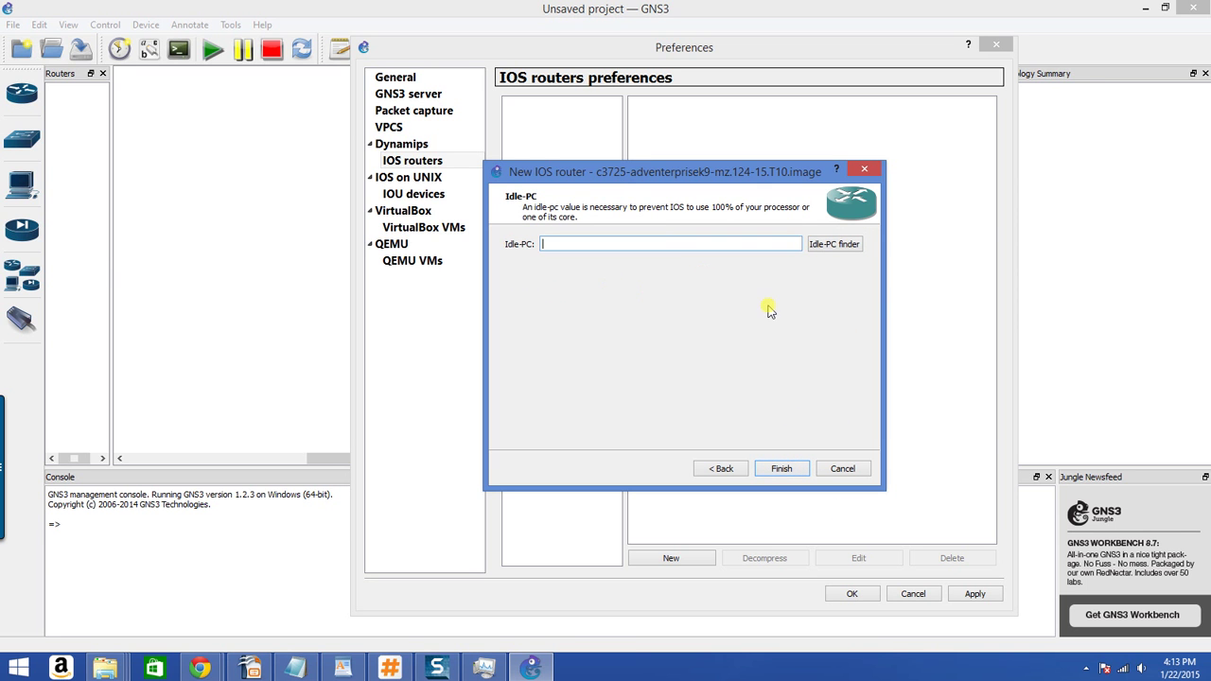
left_click(783, 469)
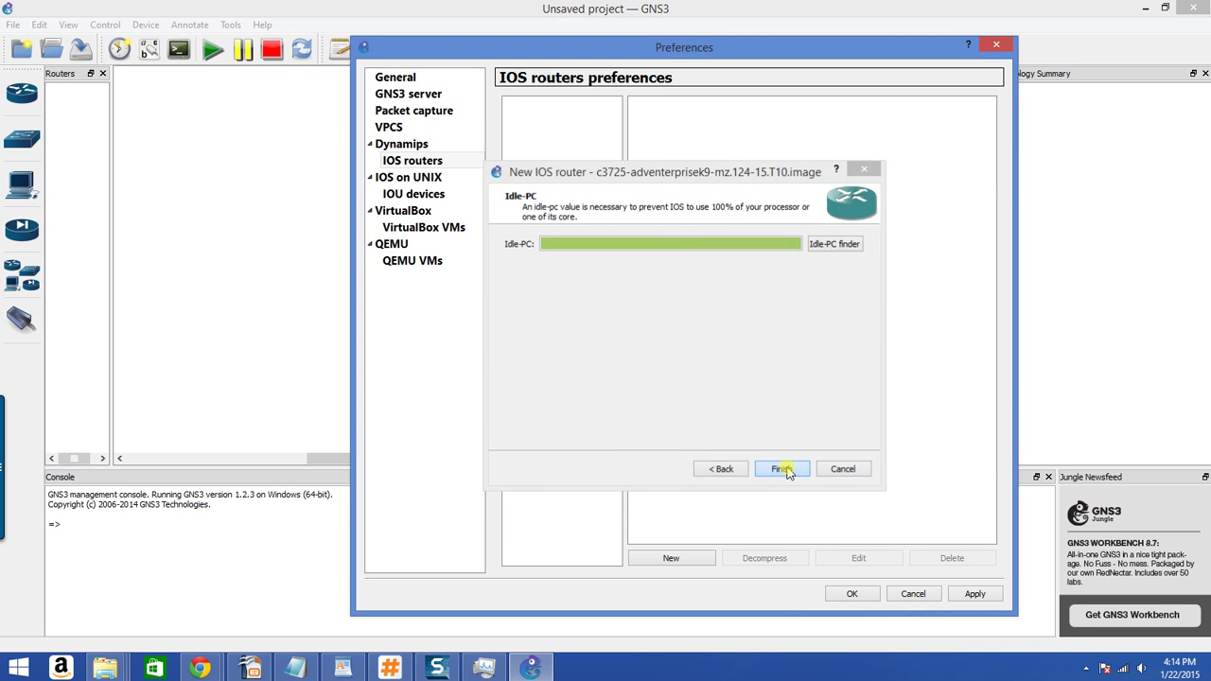
left_click(857, 593)
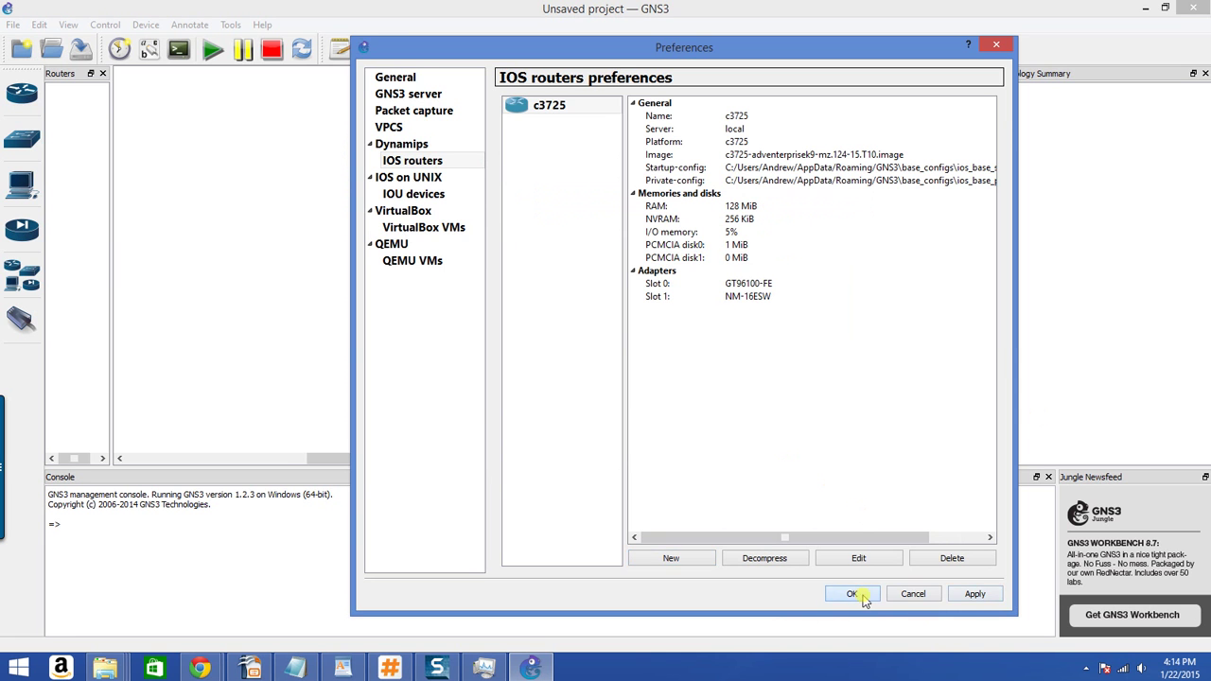
Place a c3725 router in the upper middle of the empty workspace.
left_click(13, 97)
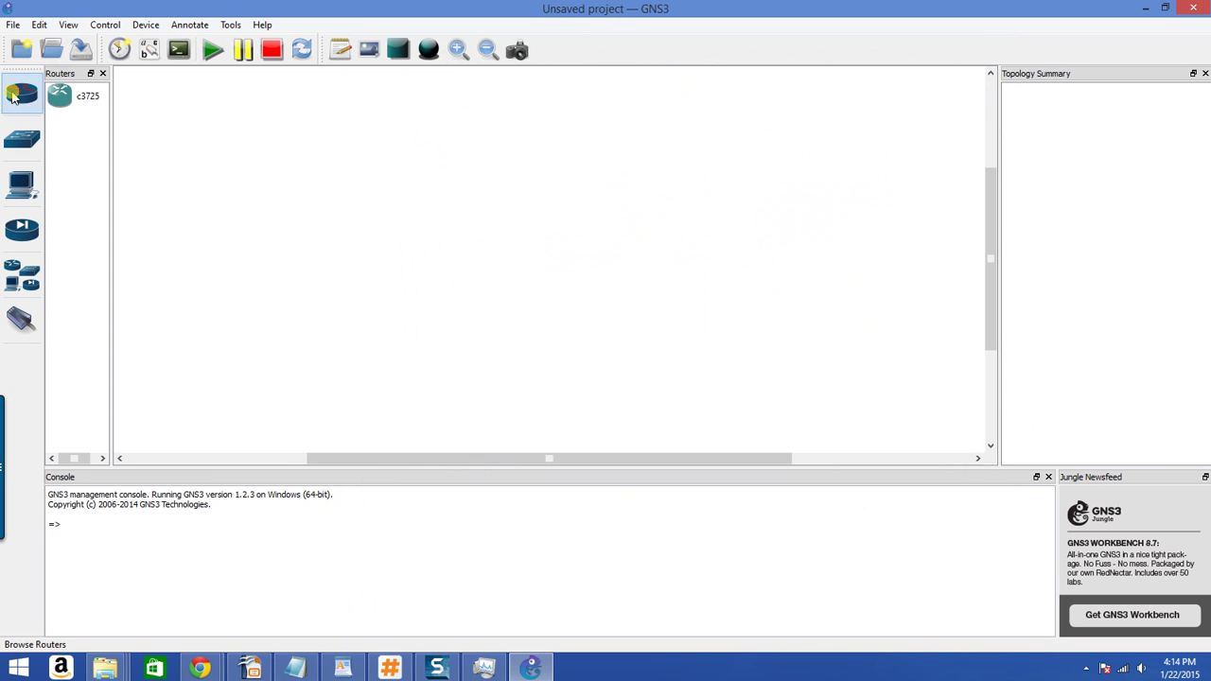
left_click(54, 102)
left_click_drag(54, 101, 613, 175)
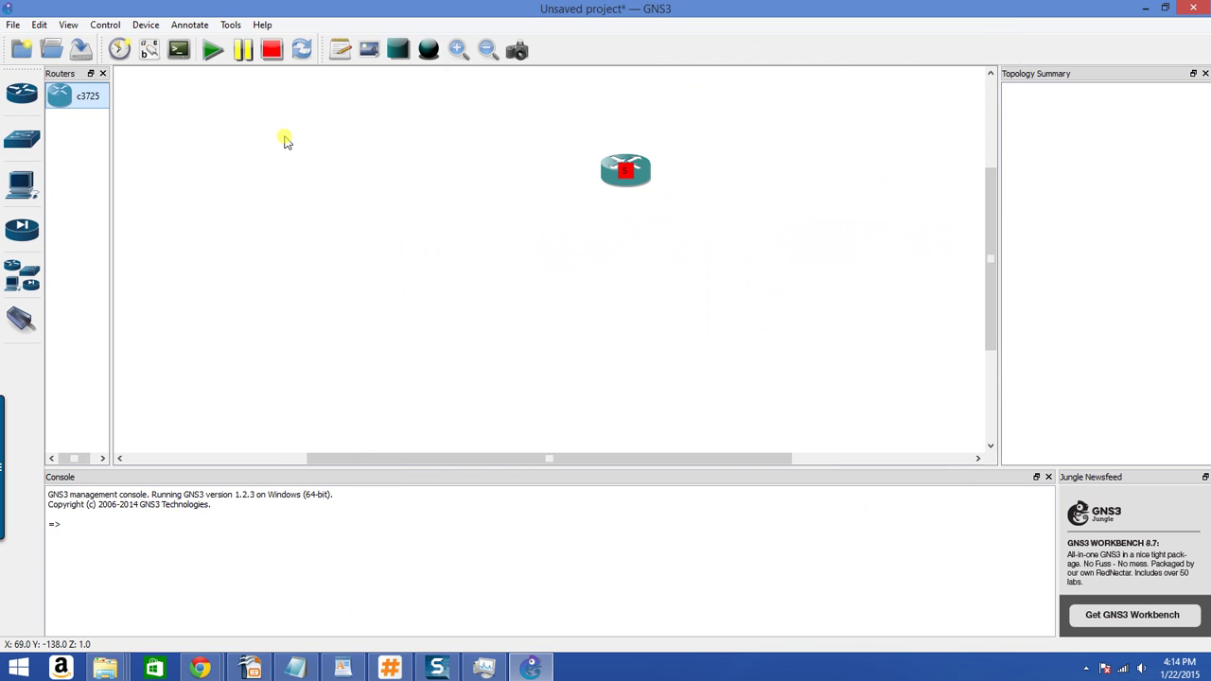
Start the placed c3725 router and shift it slightly up and to the left in the workspace.
right_click(641, 176)
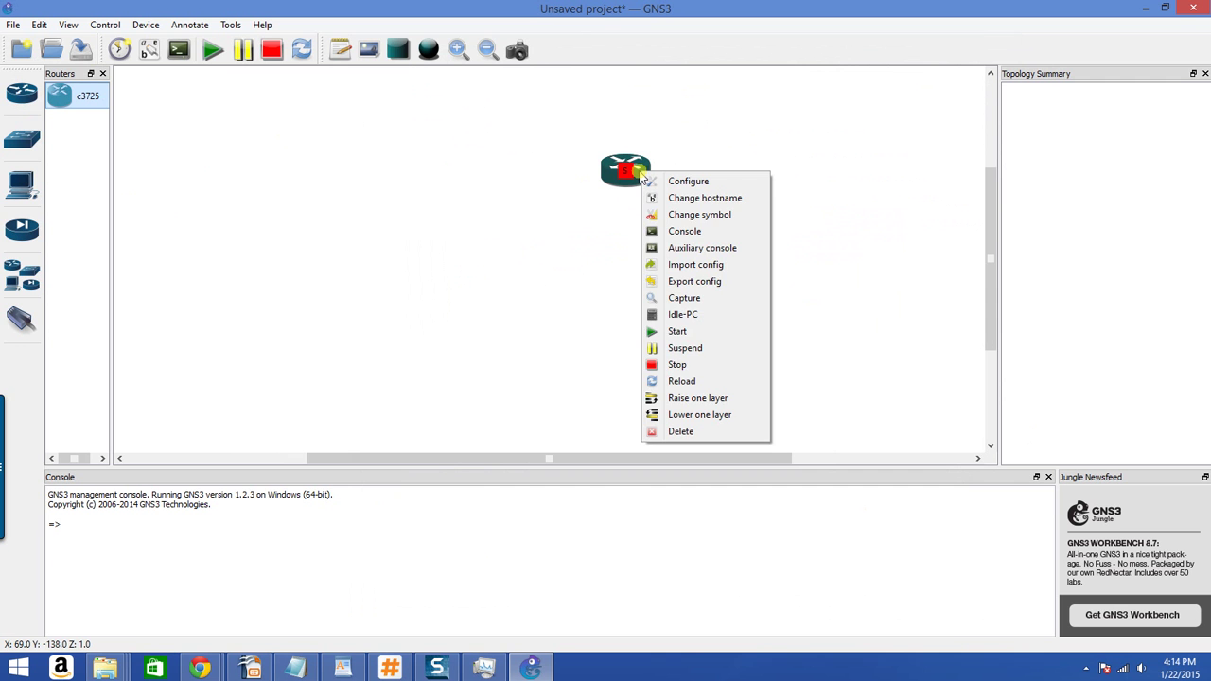
left_click(677, 333)
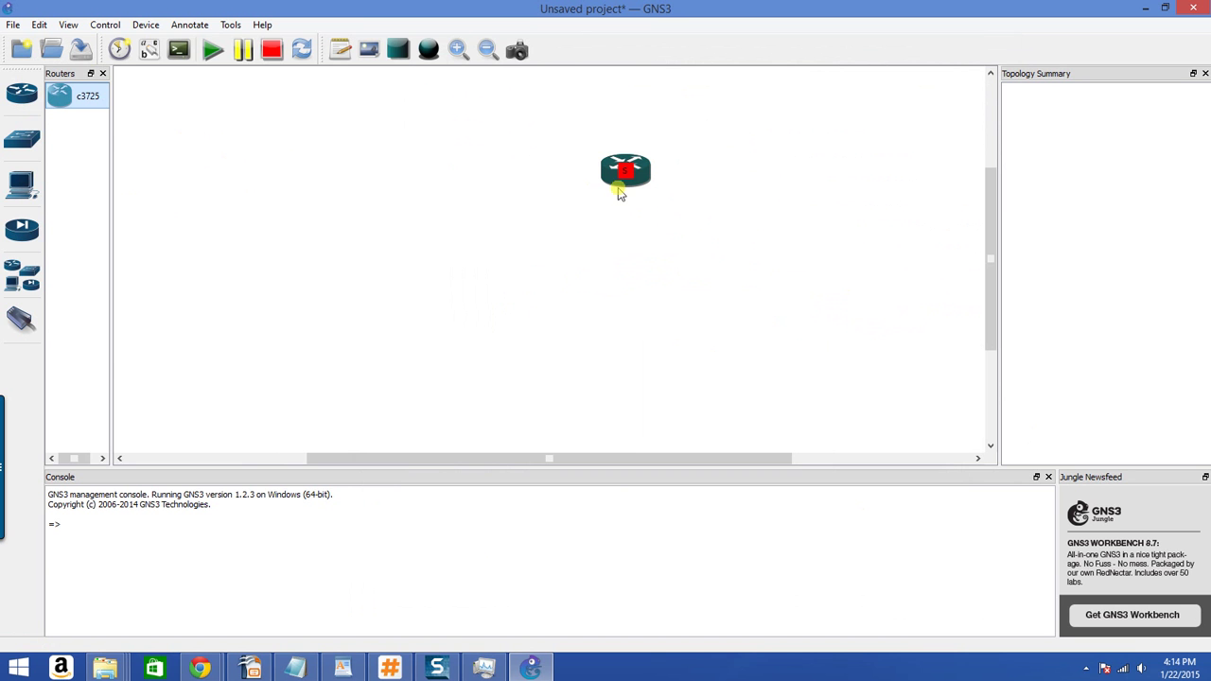
left_click_drag(635, 183, 609, 170)
right_click(574, 159)
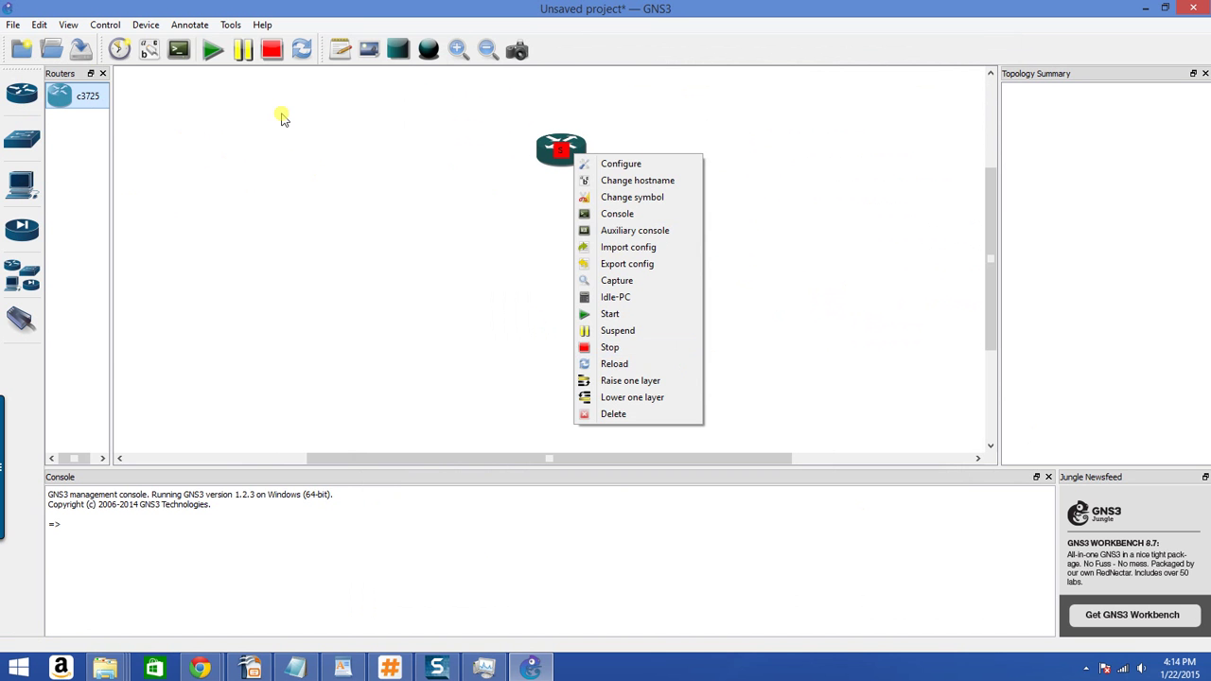
left_click(213, 50)
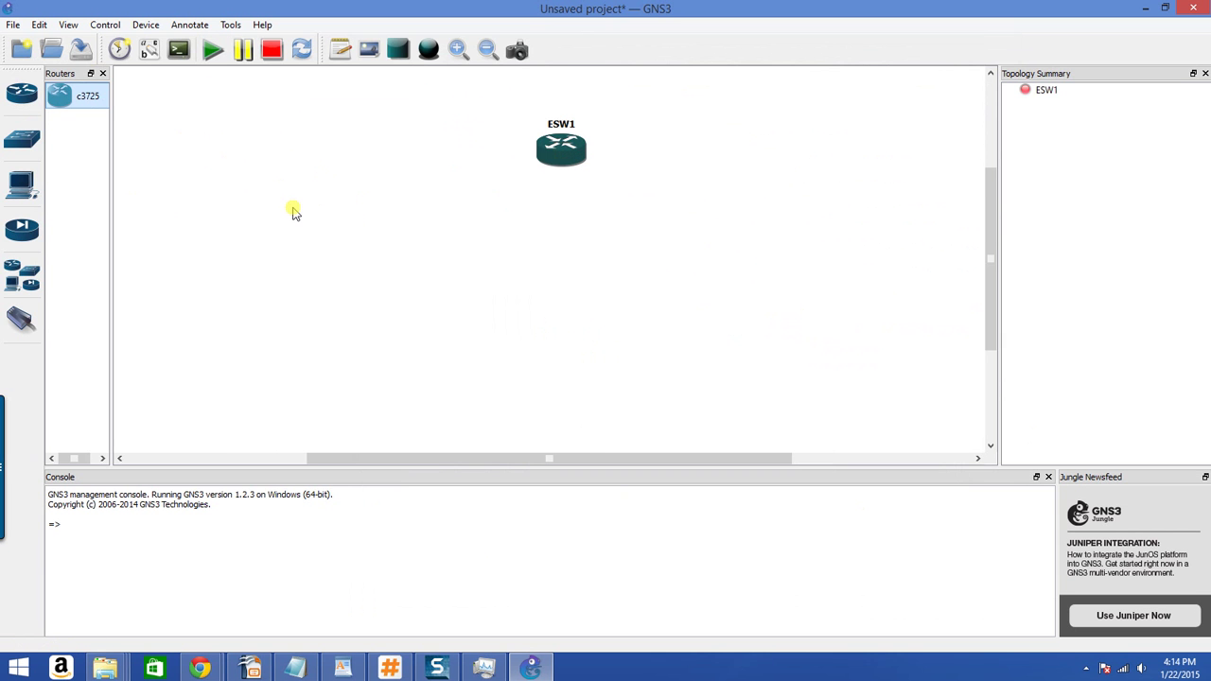
Nudge the ESW1 router slightly in the workspace and open its console.
left_click(1046, 92)
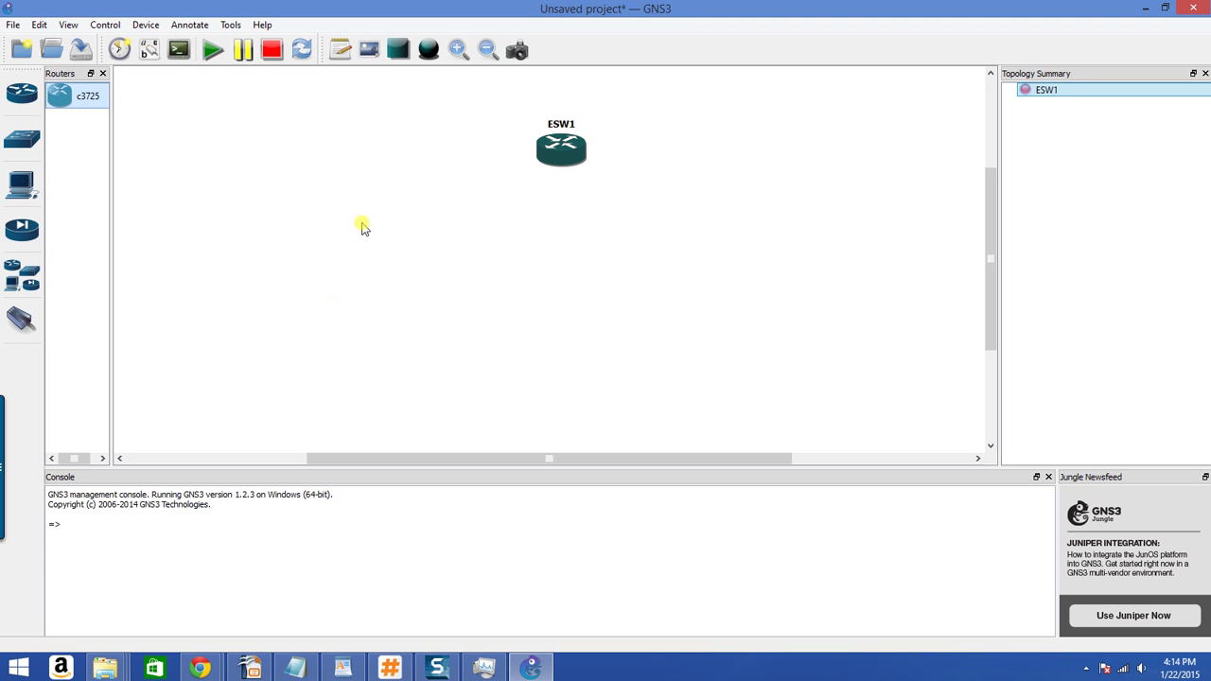
left_click_drag(568, 153, 546, 143)
right_click(547, 143)
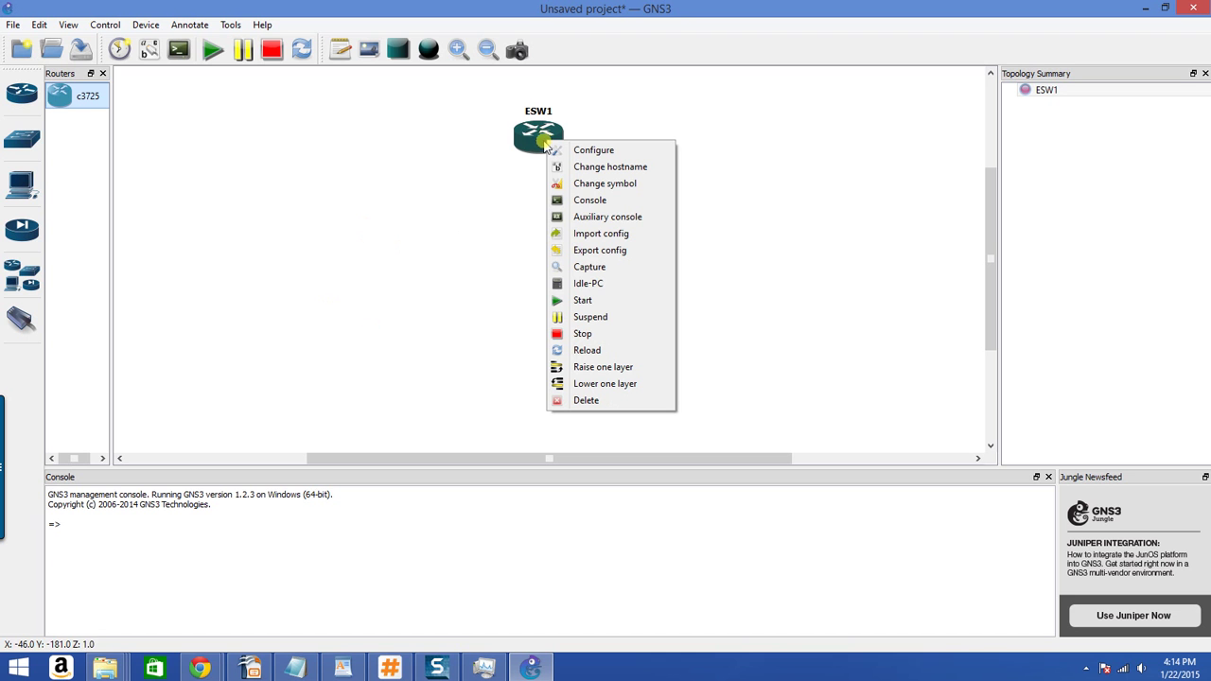
left_click(486, 253)
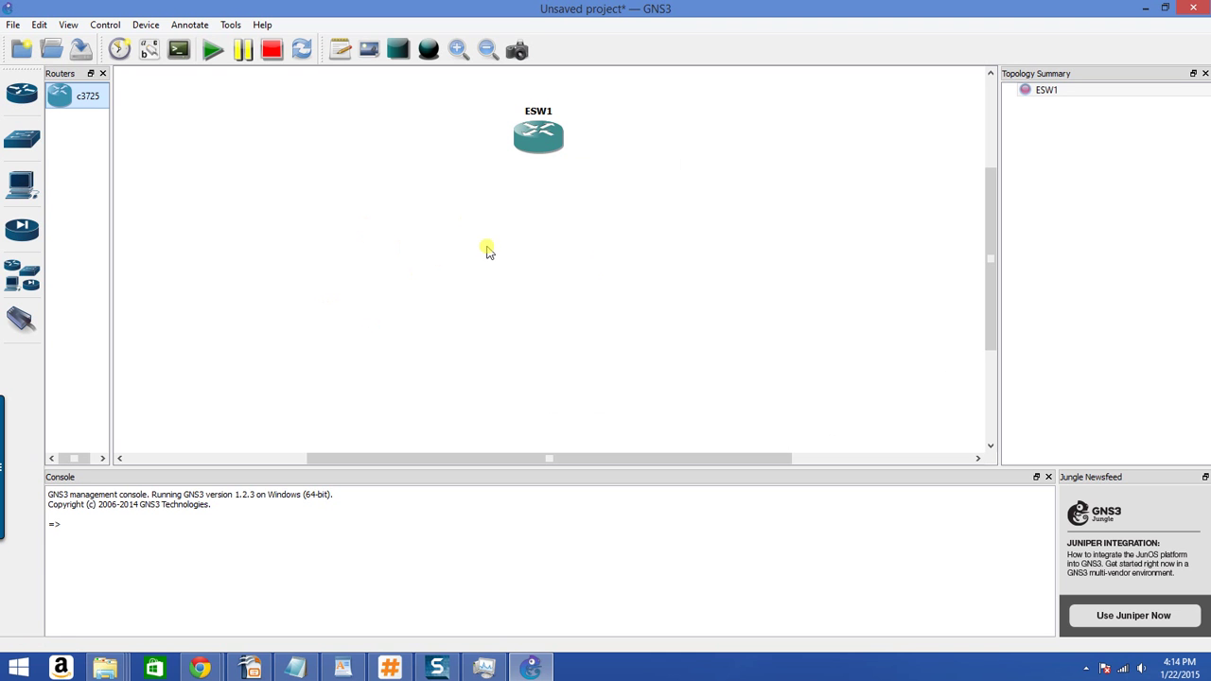
right_click(537, 146)
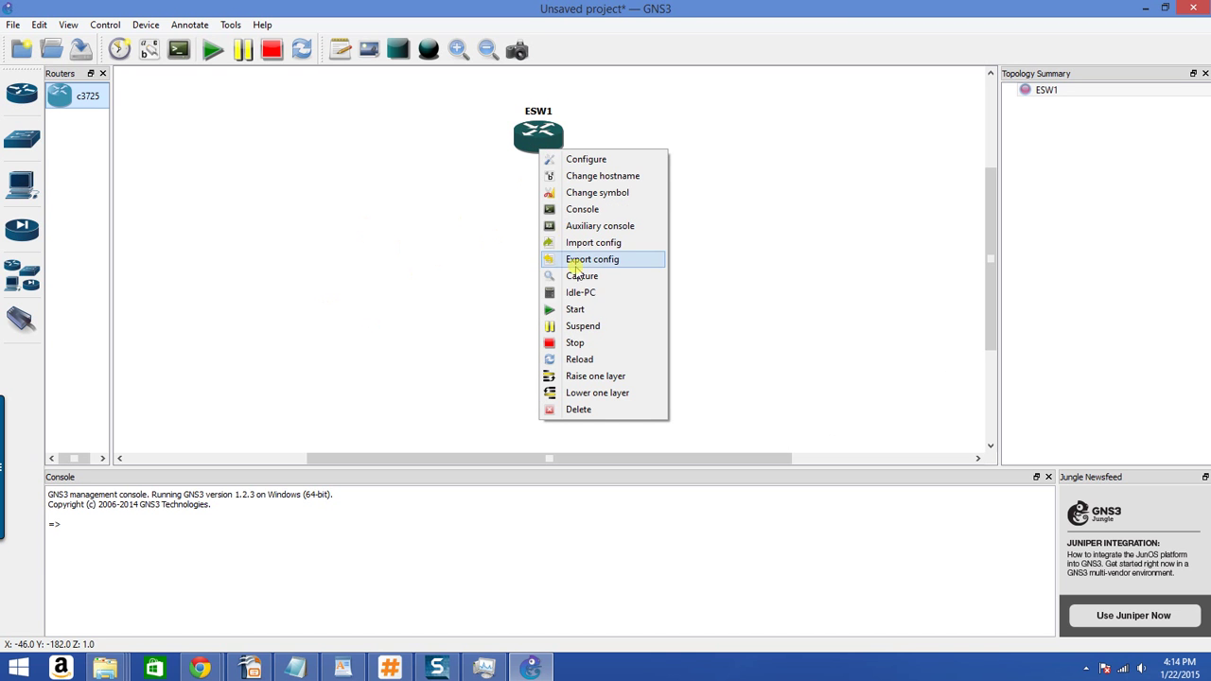
left_click(584, 212)
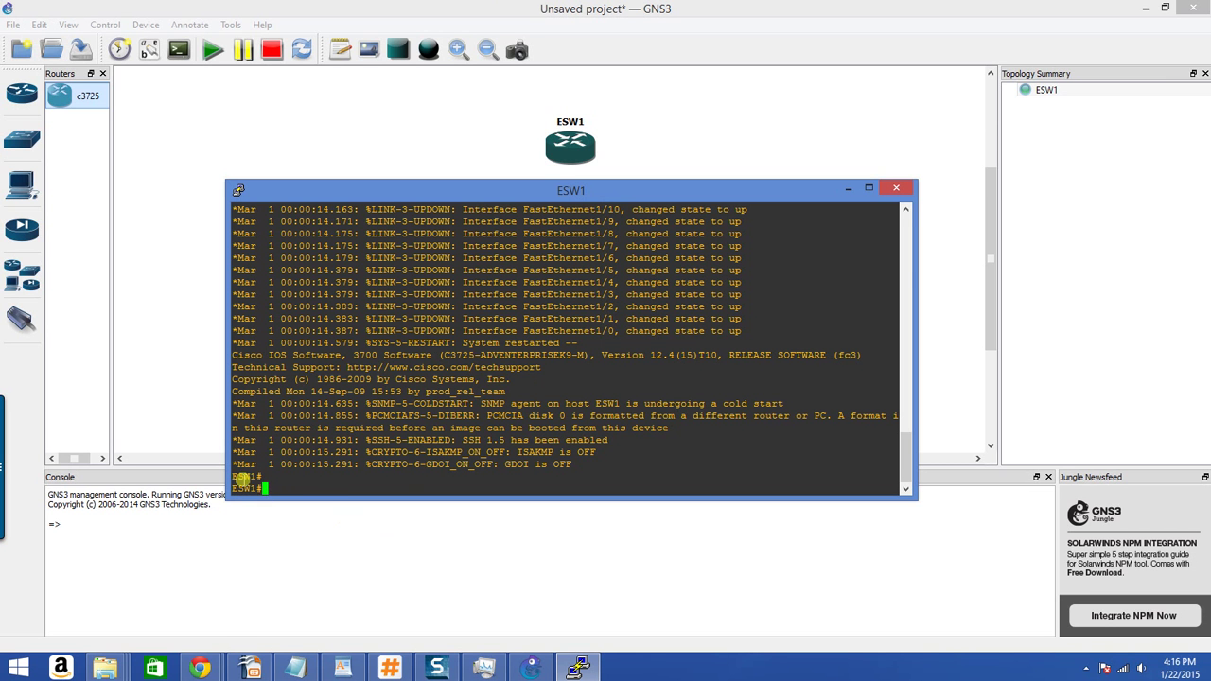
Calculate Idle-PC values for ESW1 and apply the starred value 0x614ac2c4.
right_click(572, 151)
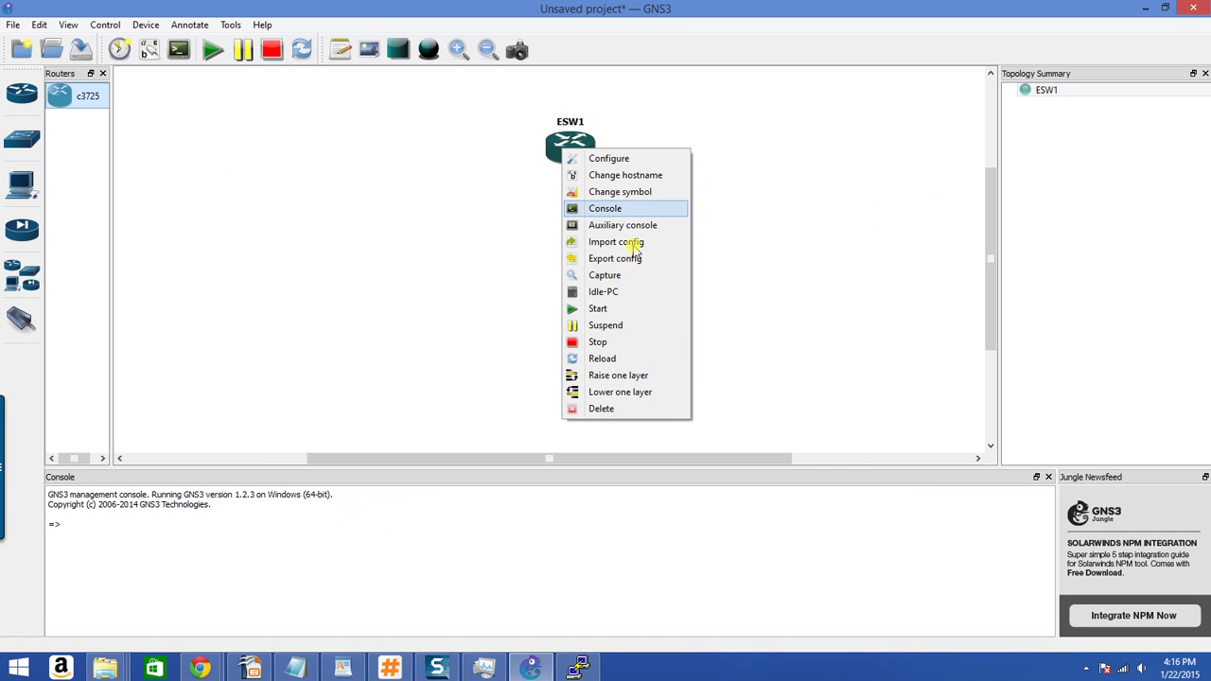
left_click(606, 293)
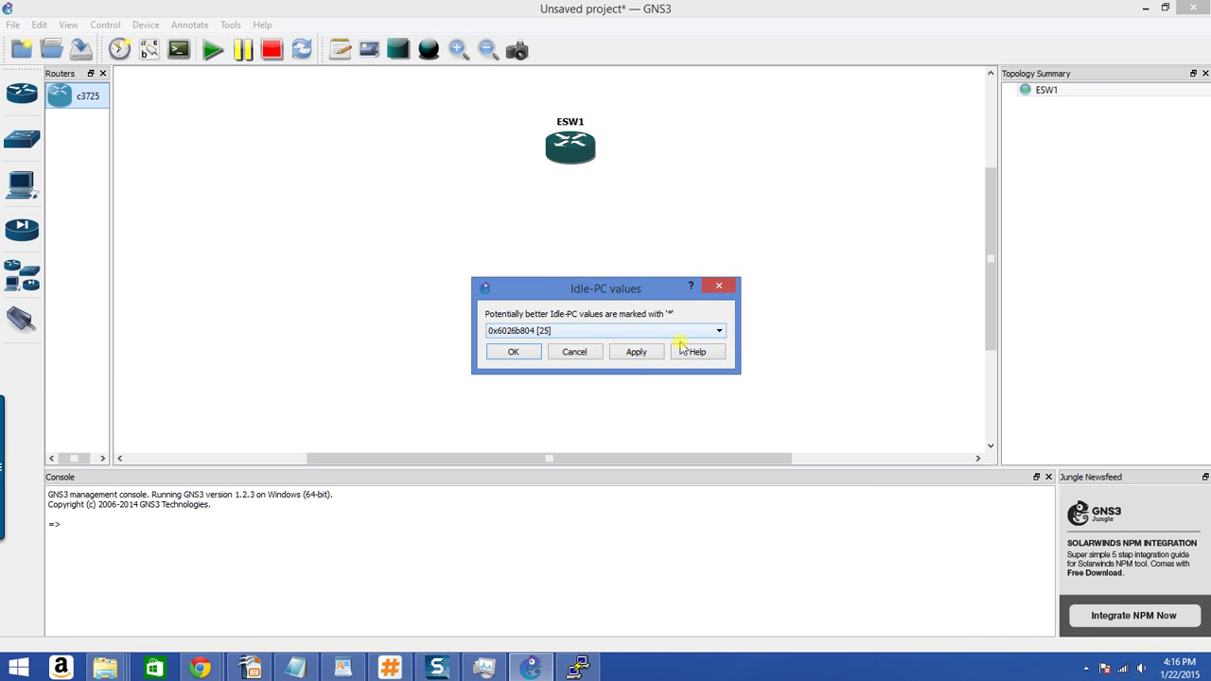
left_click(719, 331)
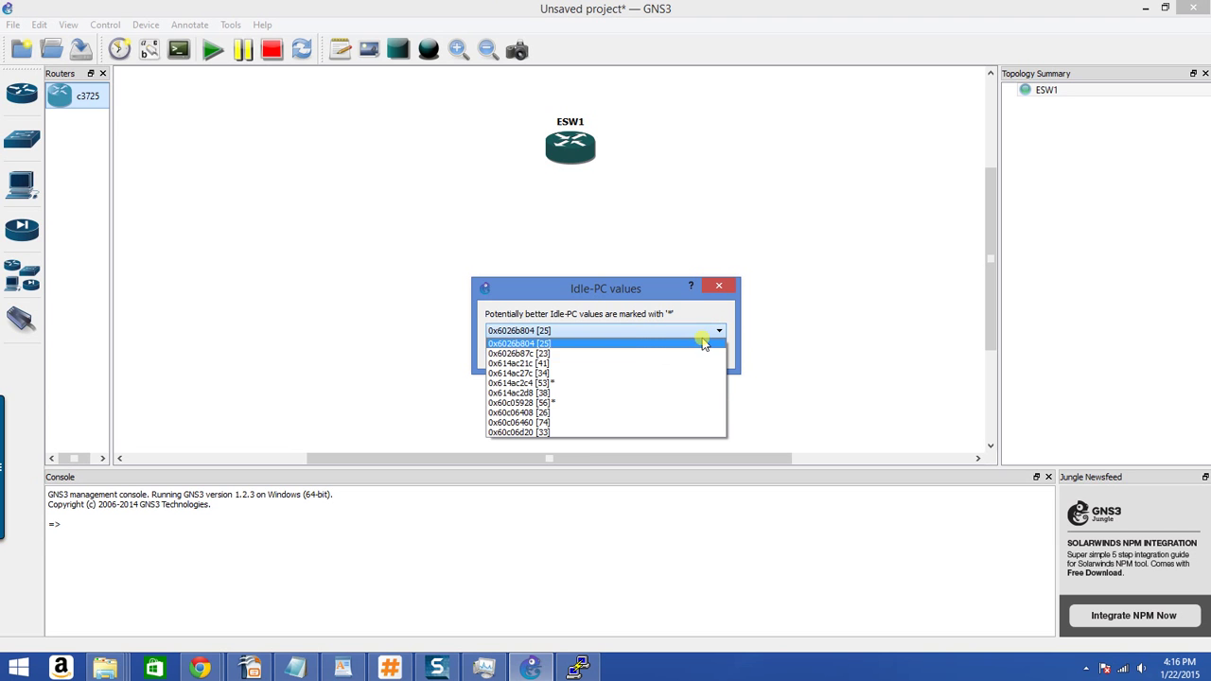
left_click(557, 383)
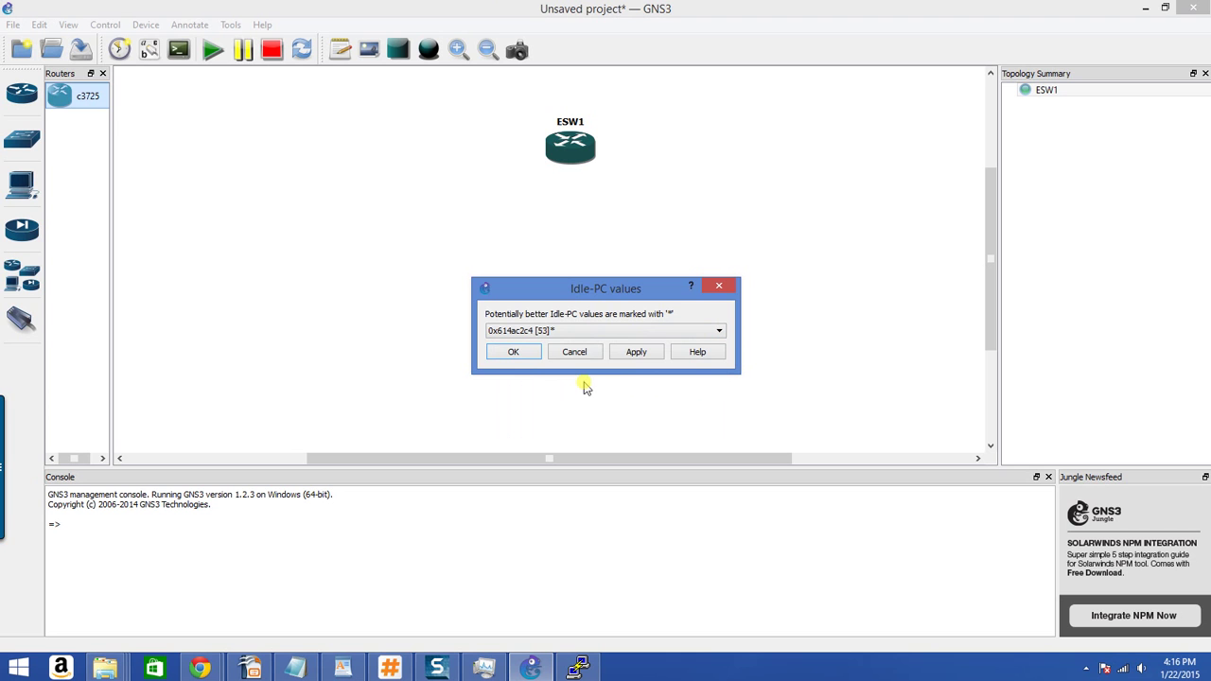
left_click(639, 353)
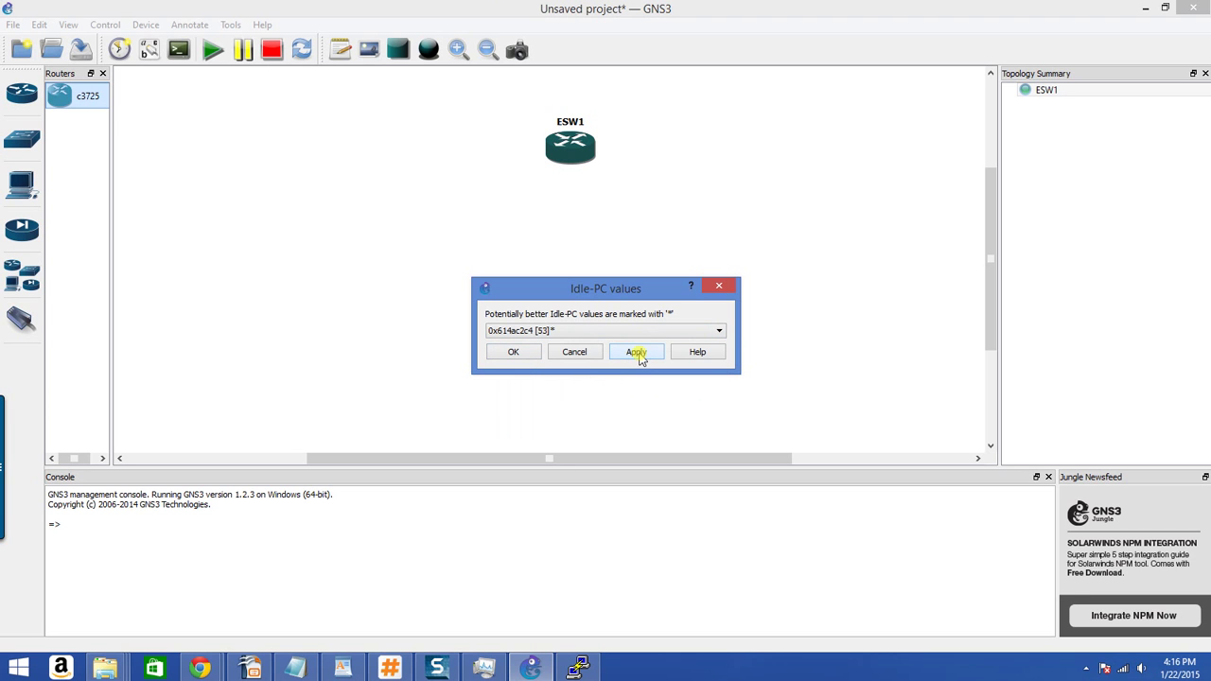
left_click(517, 353)
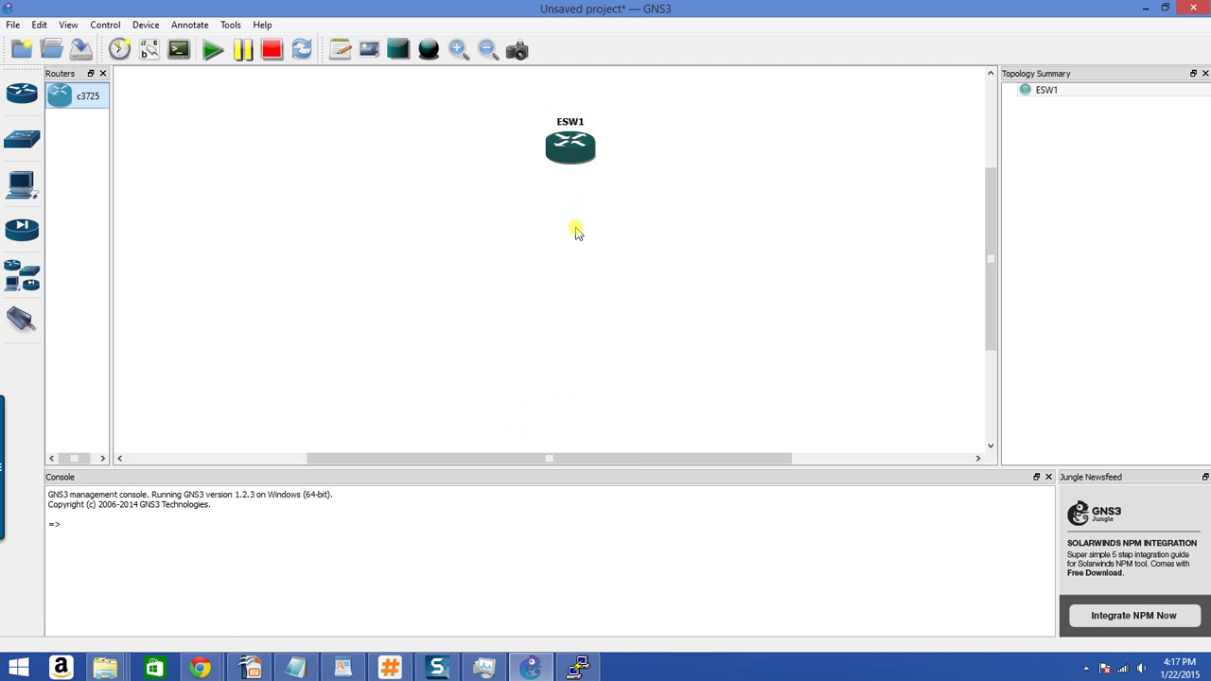
Recalculate the Idle-PC values for ESW1, review the candidate list and accept 0x6026b804.
right_click(575, 161)
left_click(628, 313)
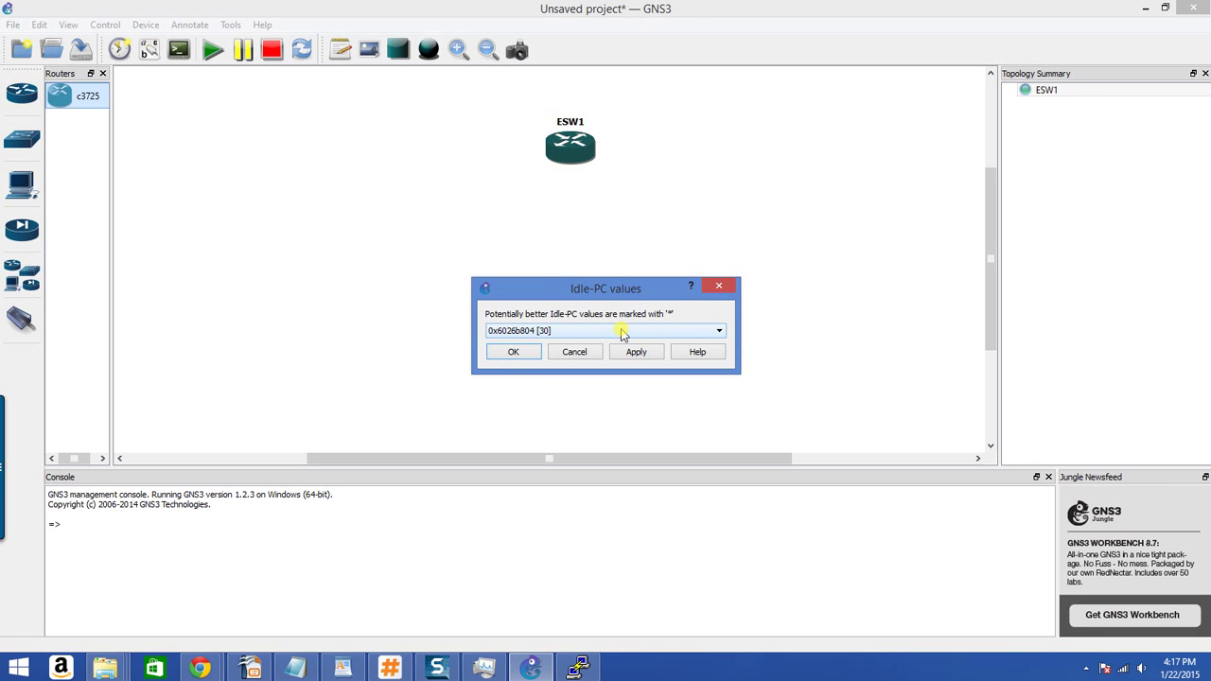
left_click(717, 331)
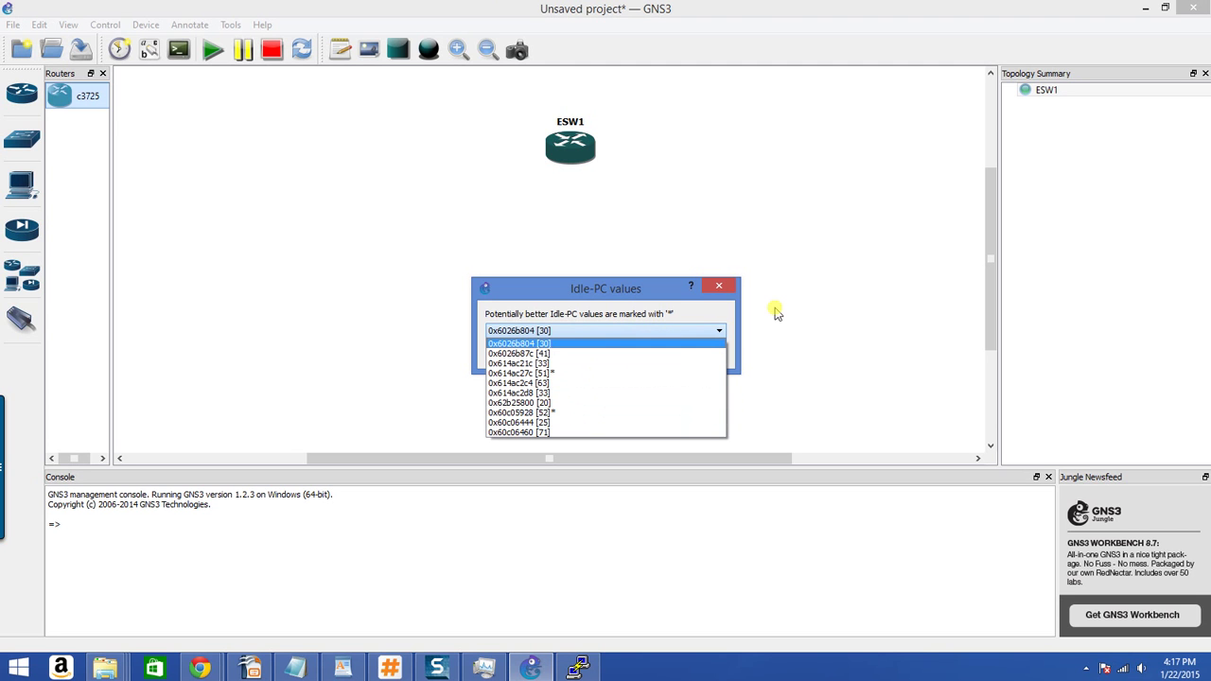
left_click(814, 253)
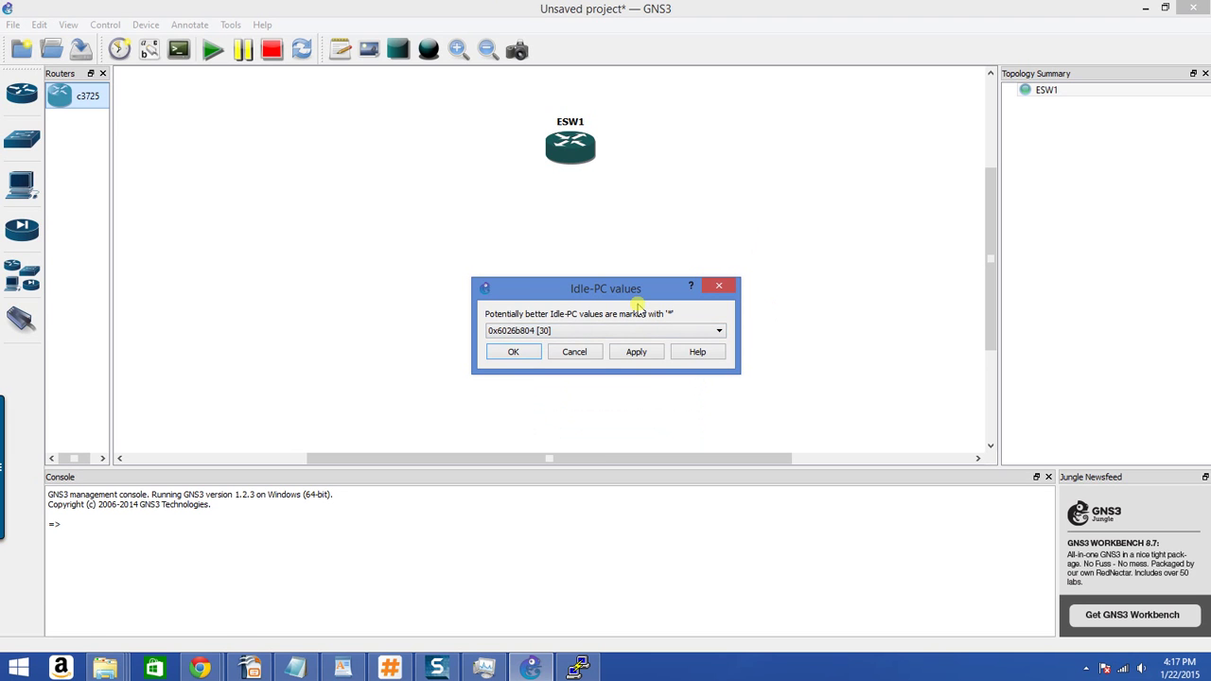
left_click(514, 352)
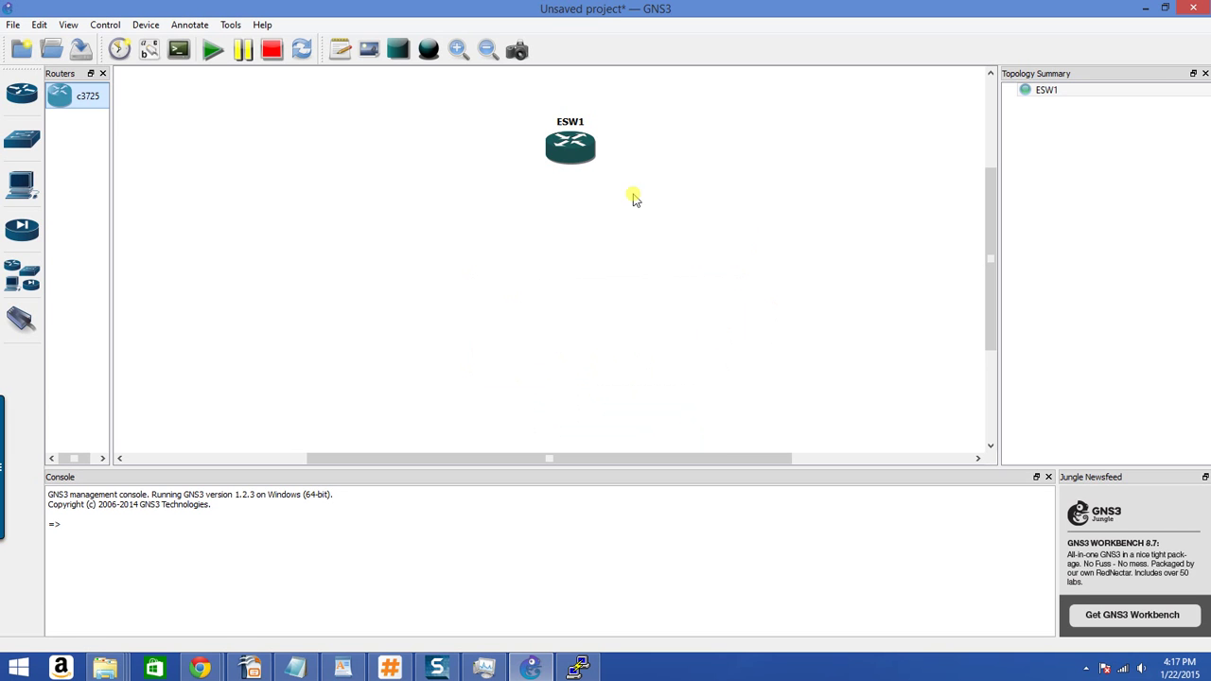
Open ESW1's console, display the running configuration with "show run" and maximize the console window.
right_click(556, 143)
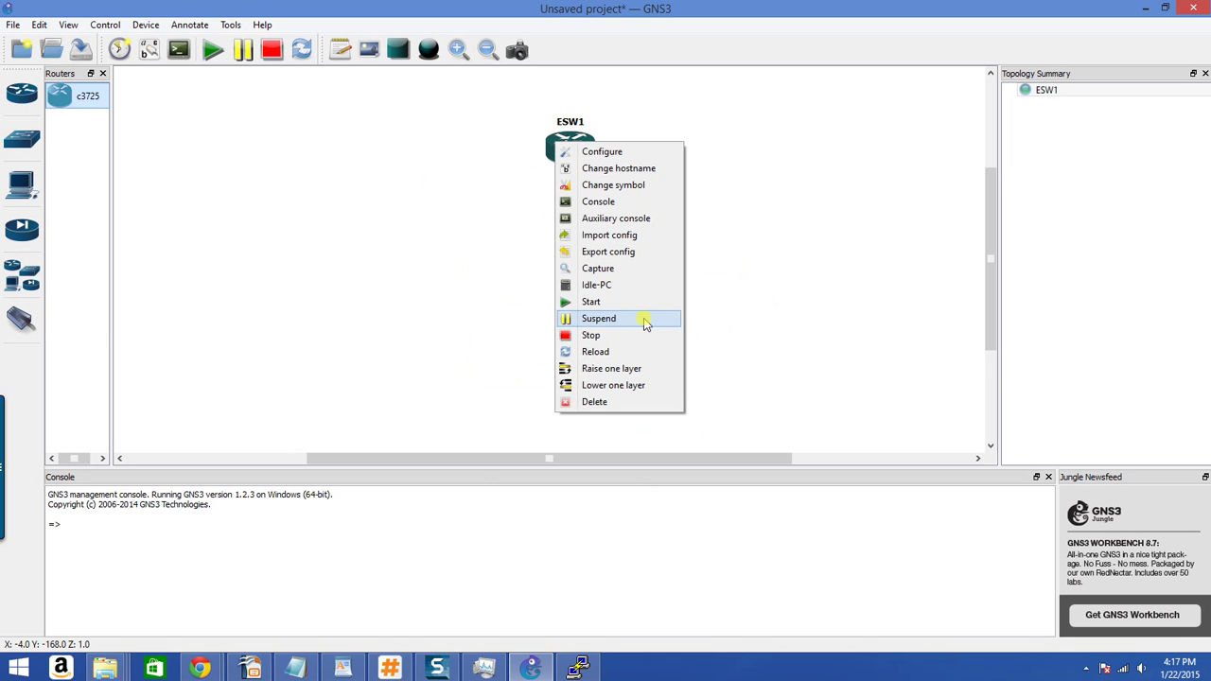
left_click(614, 202)
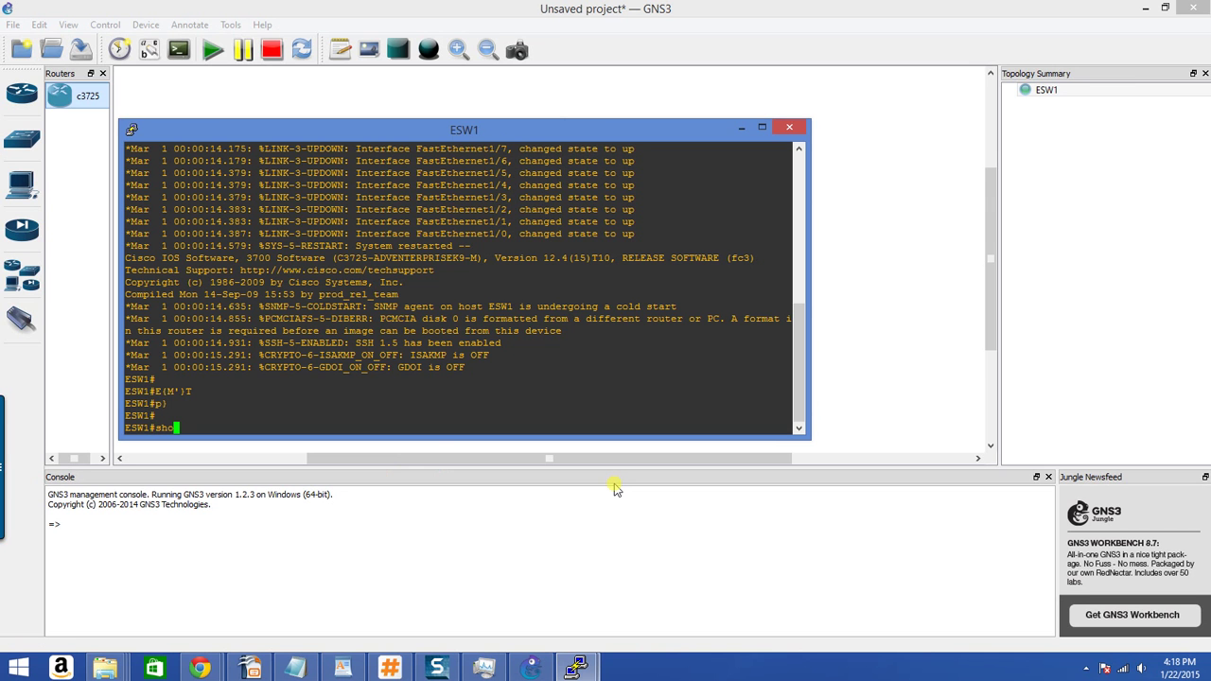
type("show run")
key("Return")
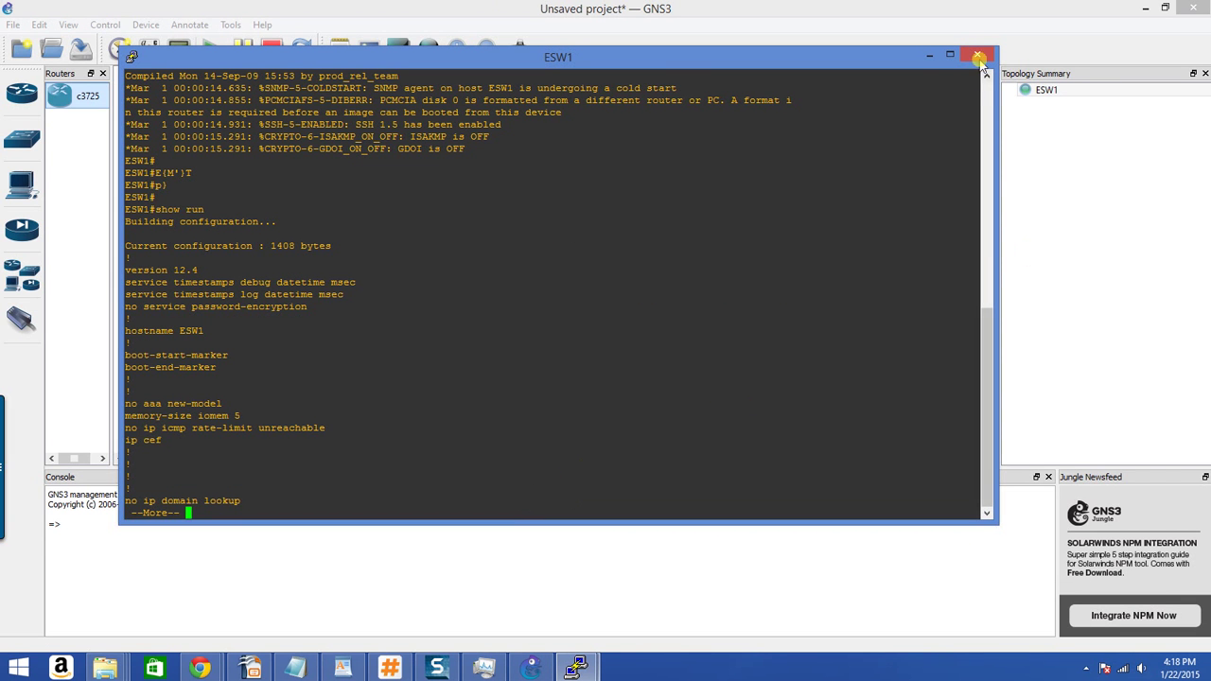
left_click(950, 54)
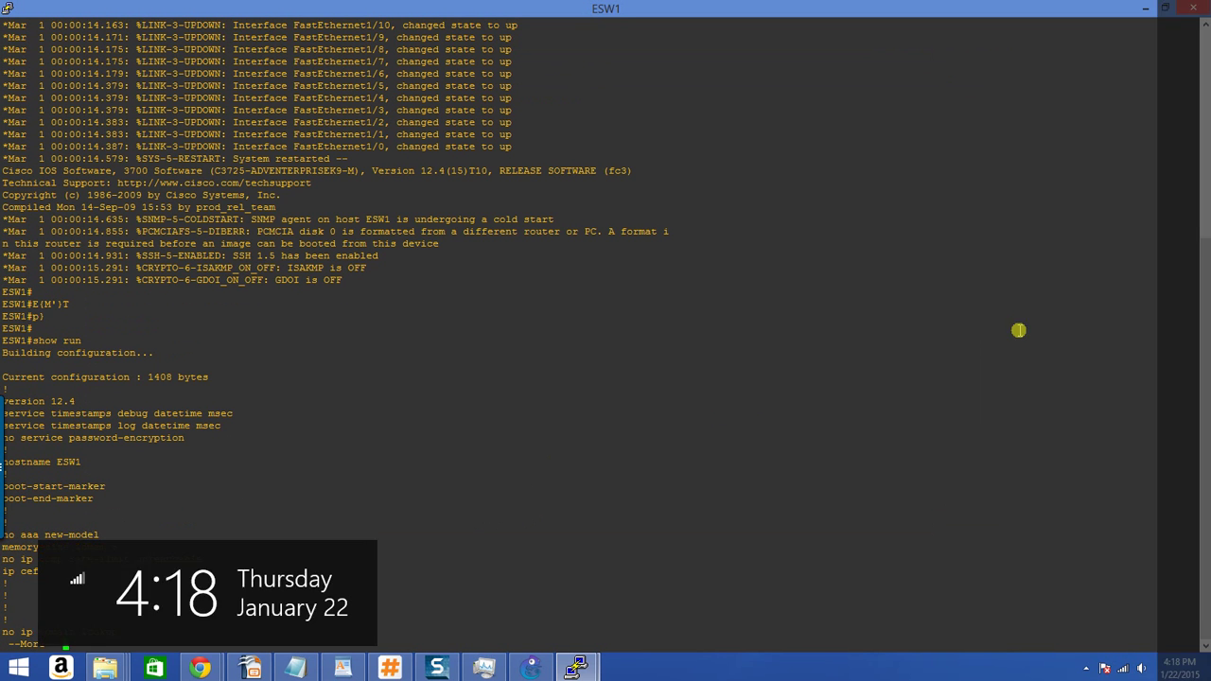
Page through ESW1's running configuration to the end, reviewing the FastEthernet interfaces of the switch module.
key("space")
key("space")
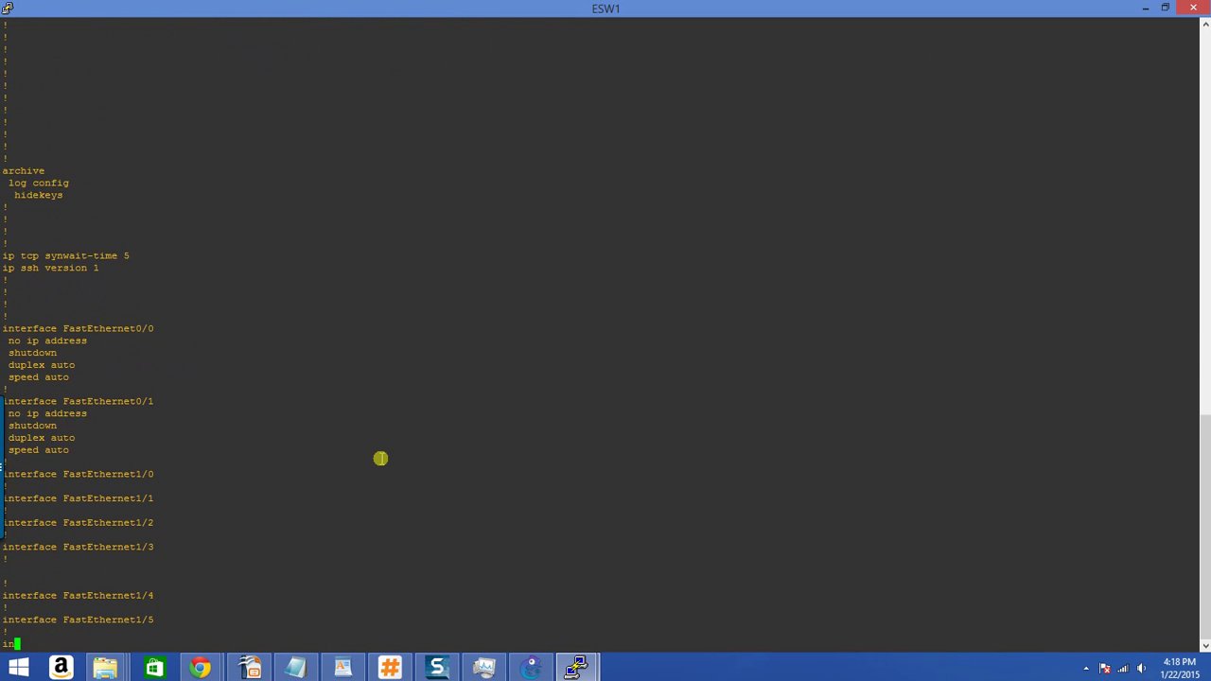
key("space")
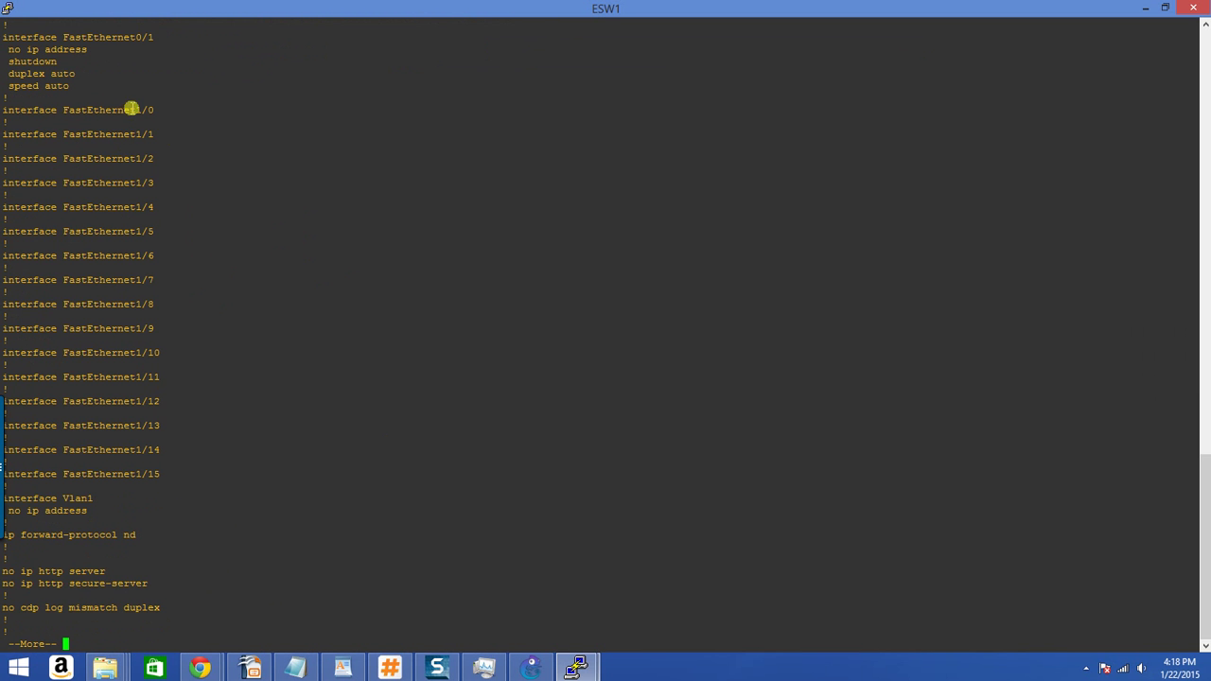
scroll(298, 288, "up", 15)
scroll(288, 295, "up", 9)
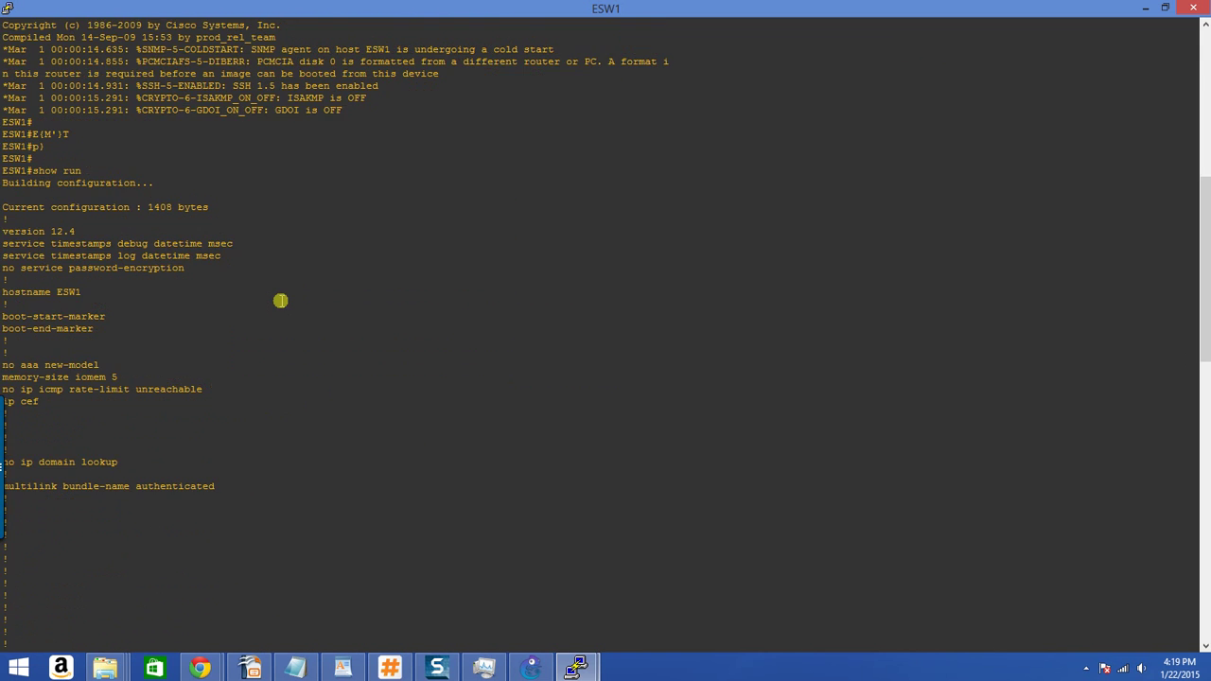
scroll(280, 301, "down", 17)
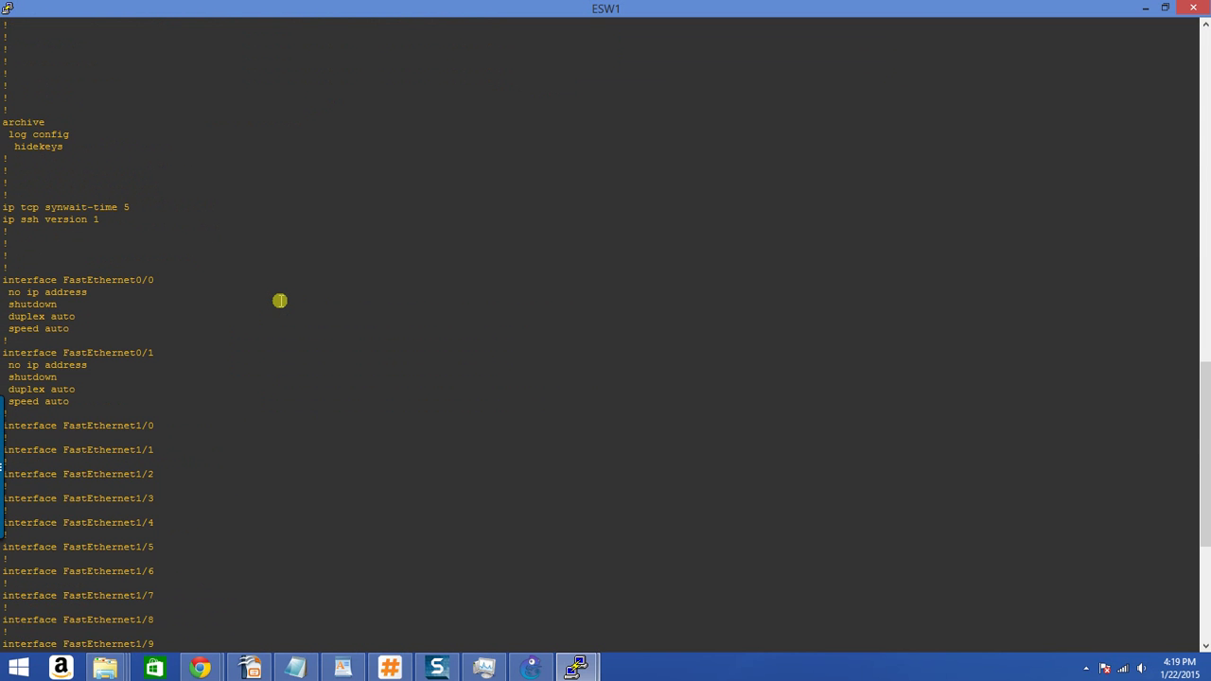
scroll(280, 301, "down", 9)
key("space")
key("space")
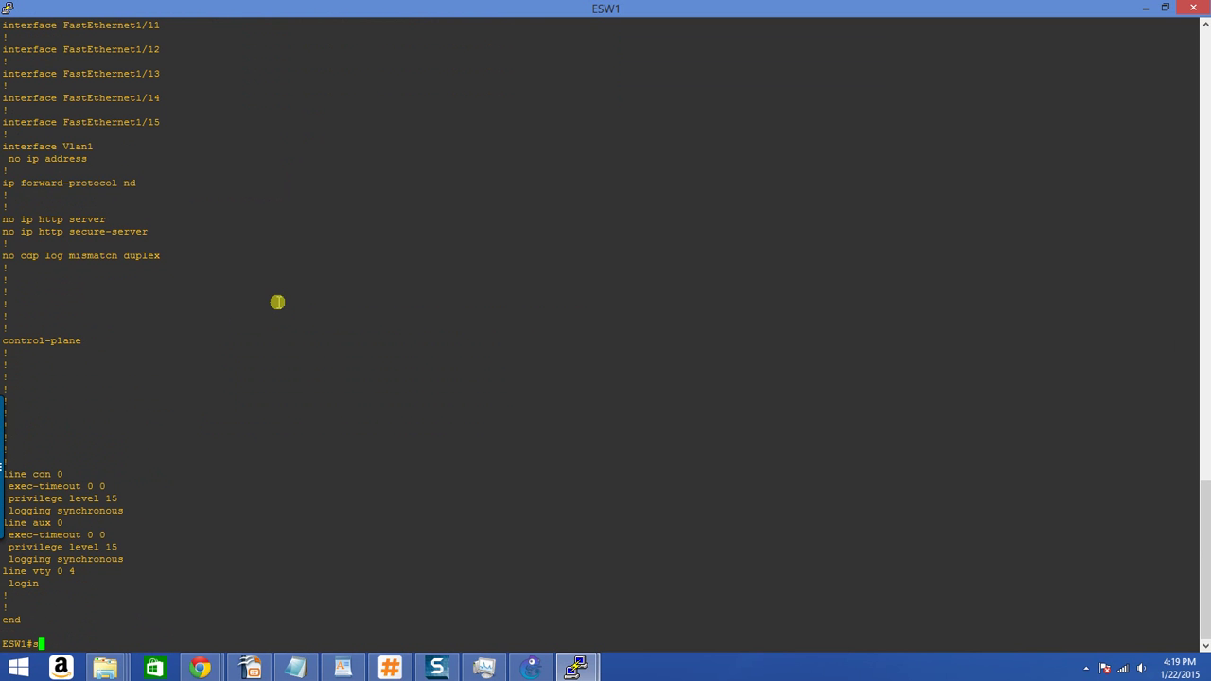
List ESW1's interfaces with "show ip int brief", then minimize the console.
type("show ip int brief")
key("Return")
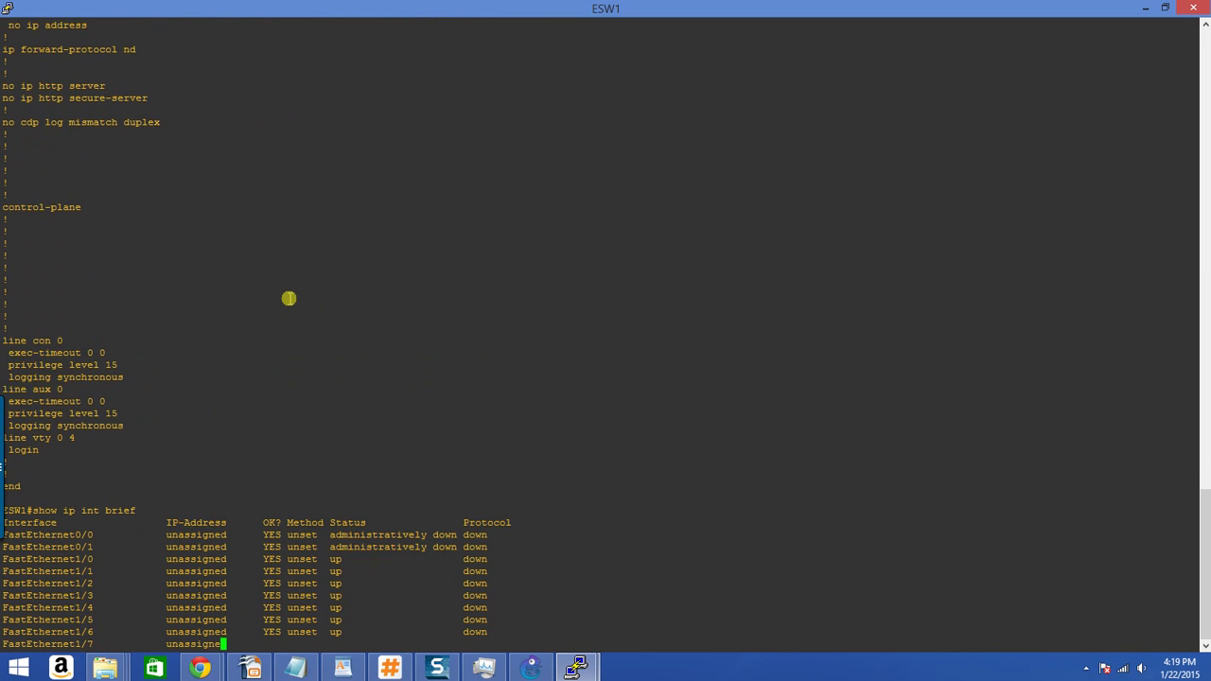
key("space")
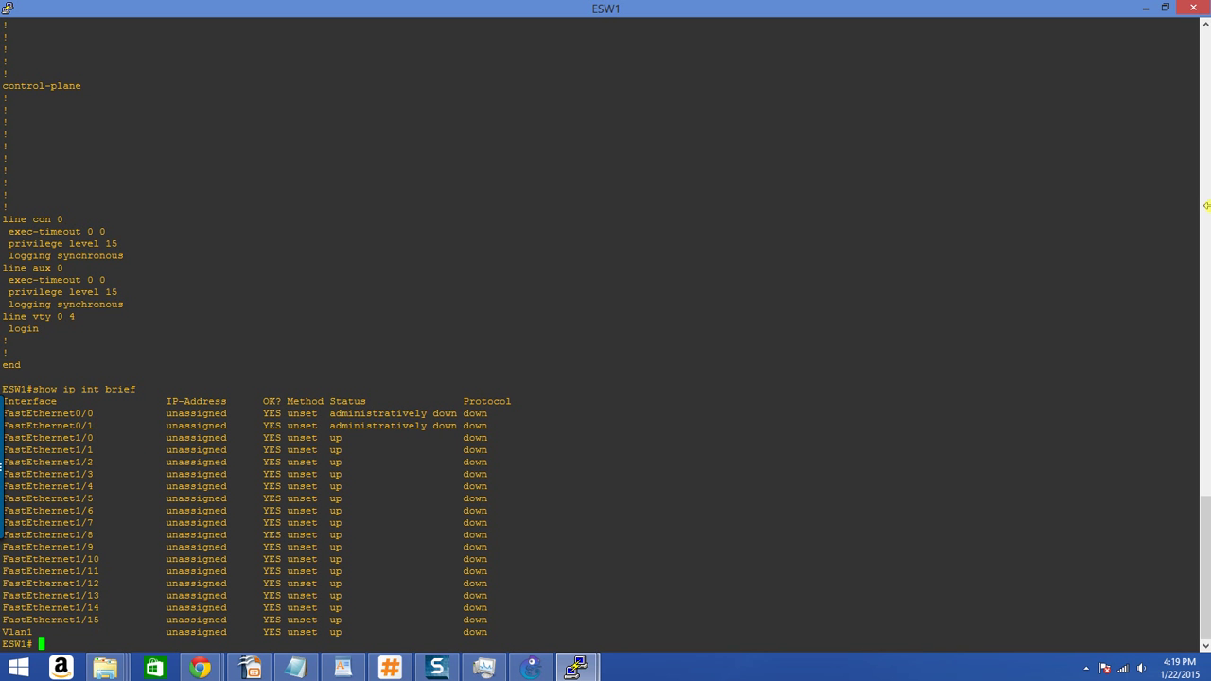
left_click(1146, 9)
Change ESW1's symbol to ethernet_switch and box-select the empty workspace area around the device.
right_click(587, 158)
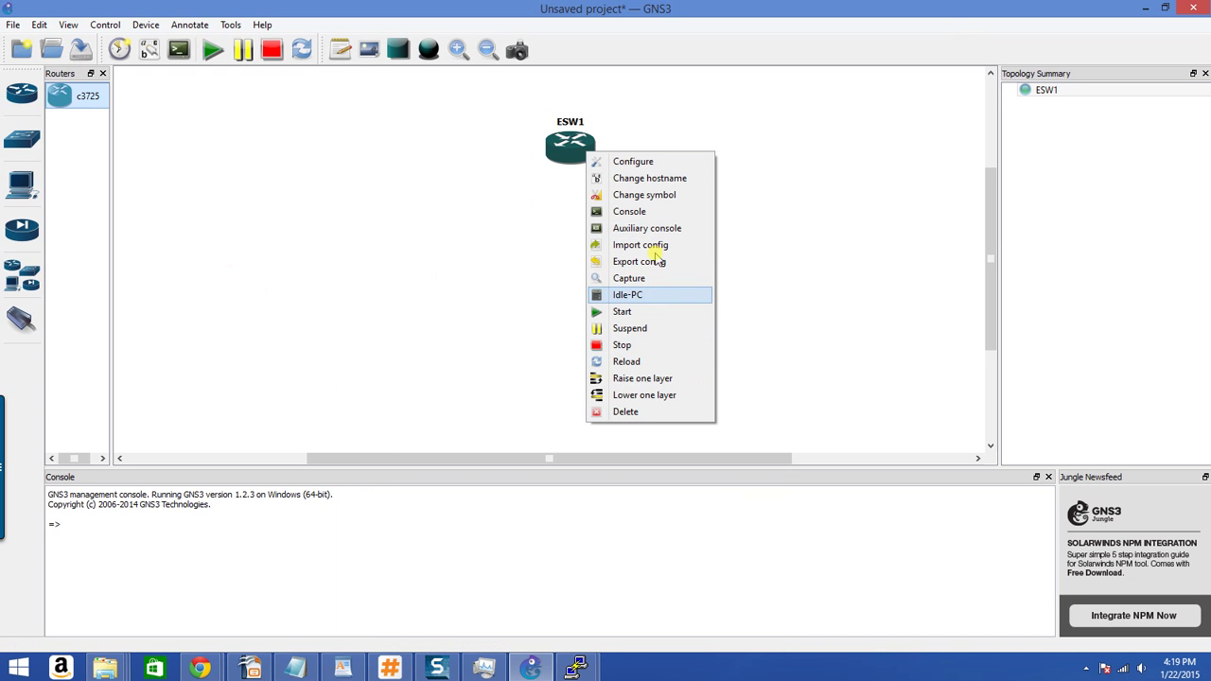
left_click(644, 195)
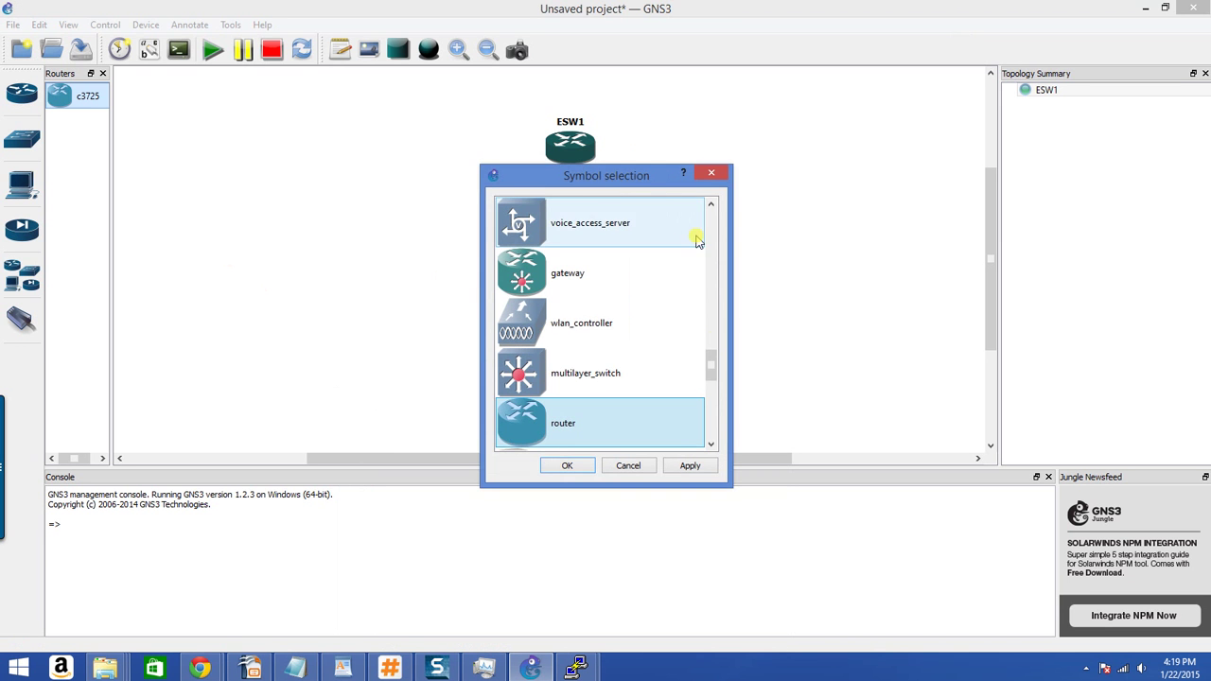
left_click_drag(710, 362, 708, 471)
left_click(608, 436)
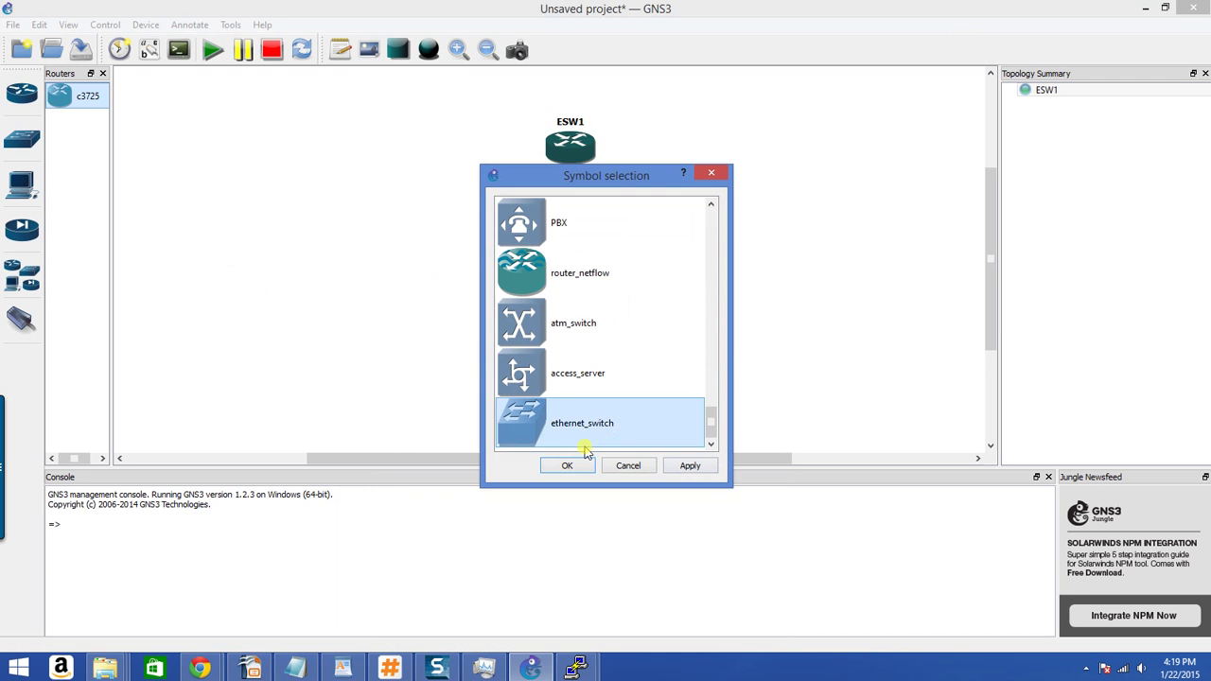
left_click(571, 468)
left_click_drag(477, 108, 857, 302)
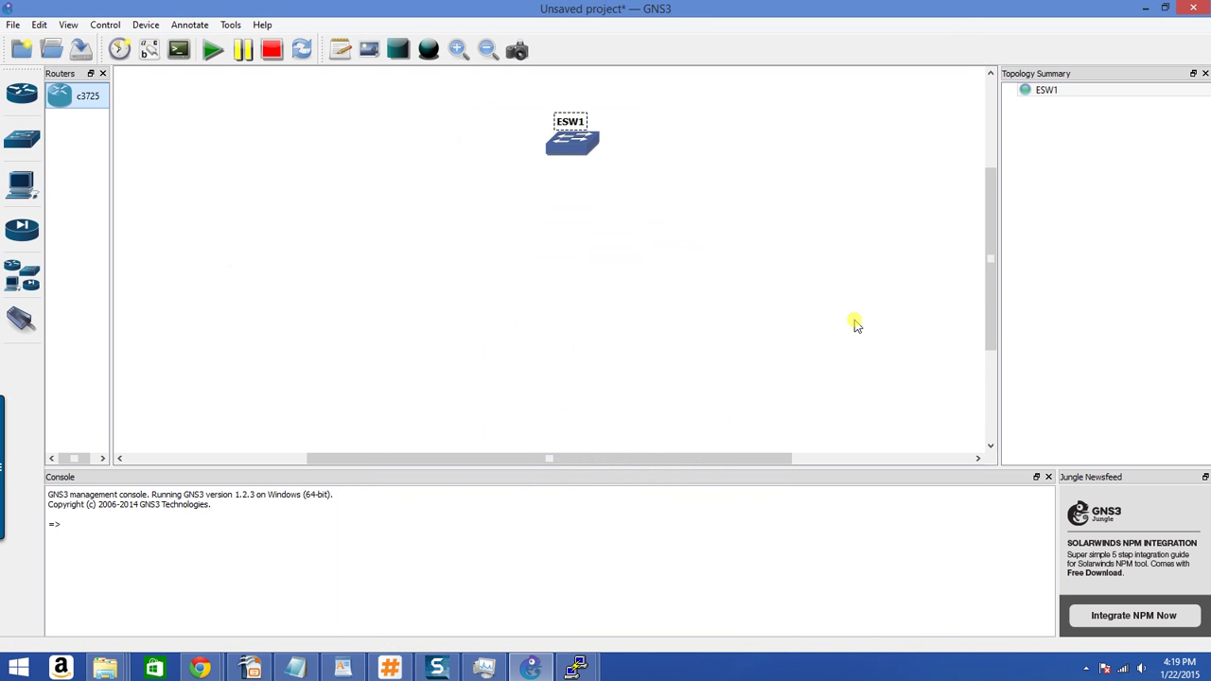